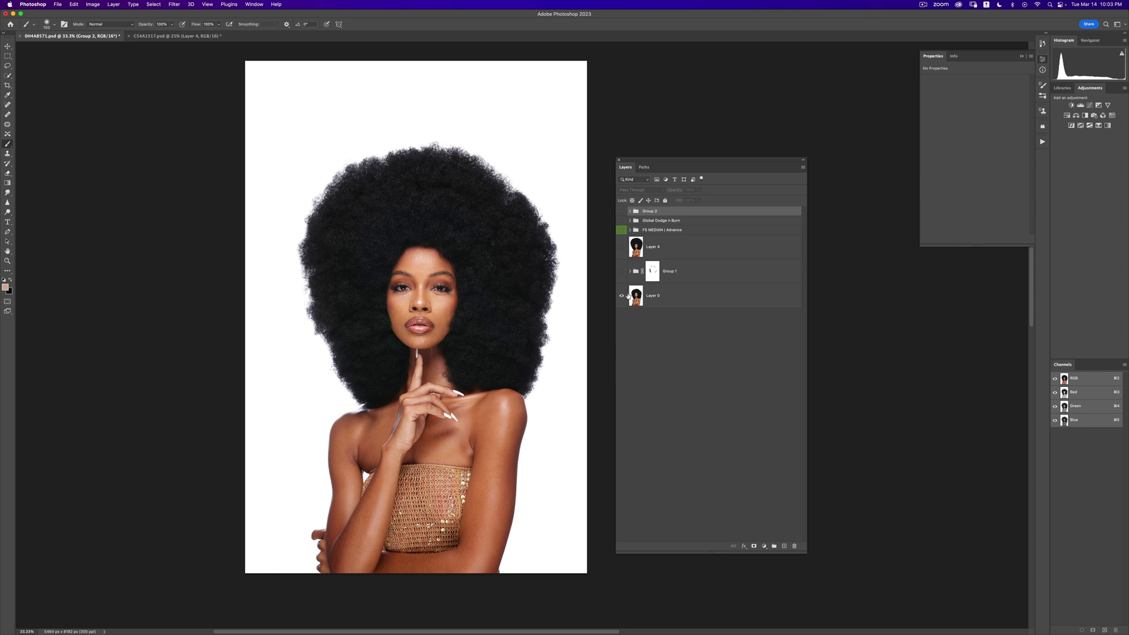
Compare the original Layer 0 alone with the full retouched stack, at overall view and close up on the face.
alt+click(624, 296)
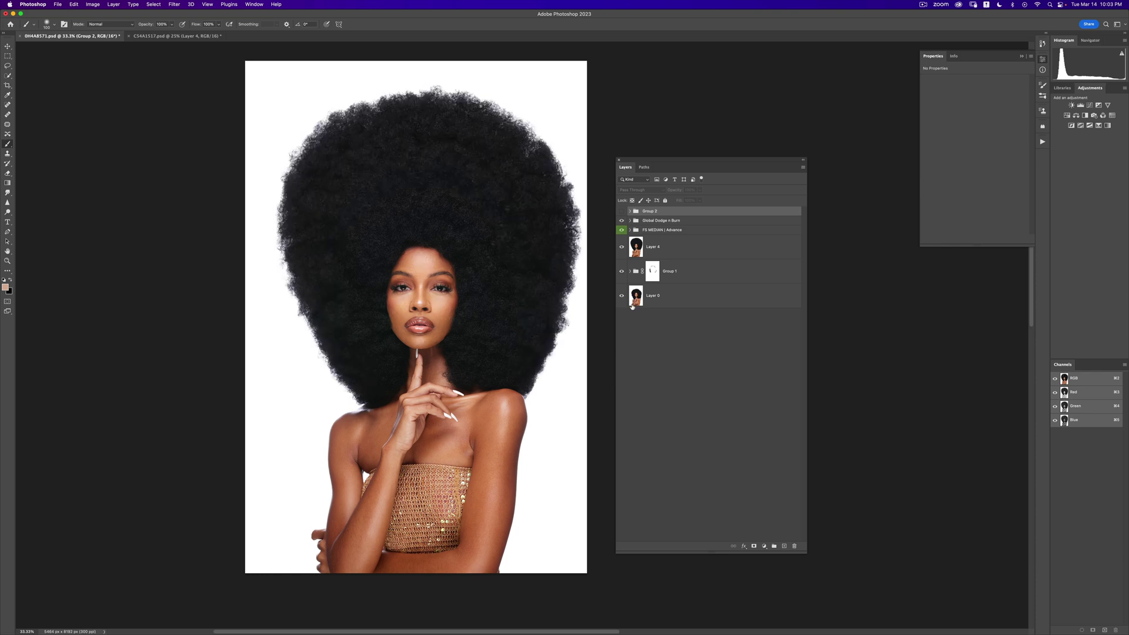
key(z)
click(465, 307)
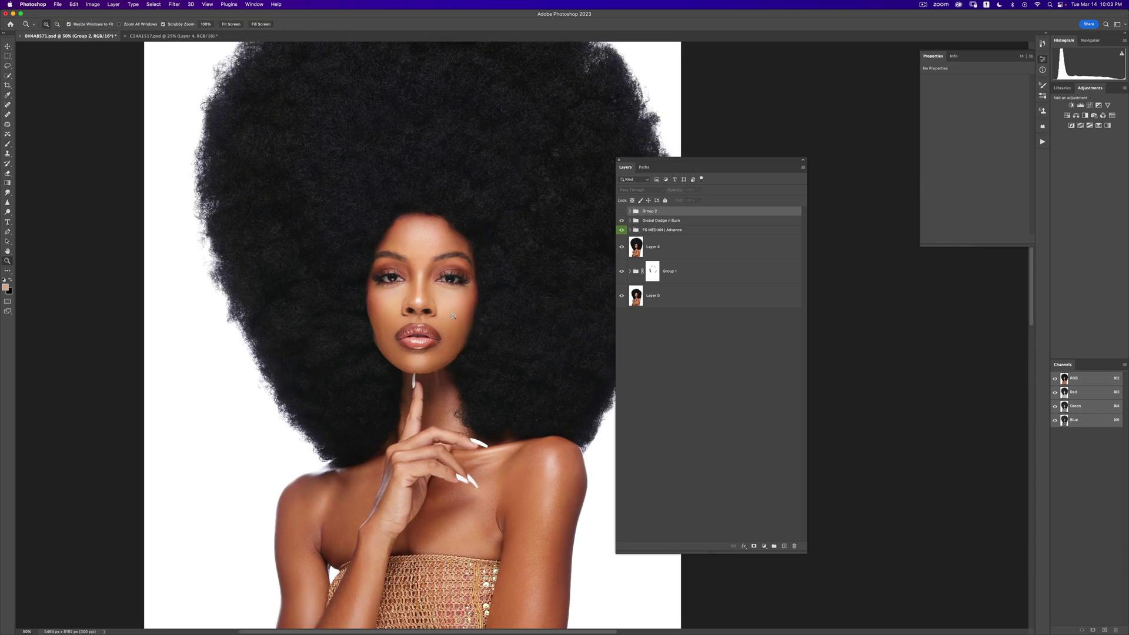
click(450, 317)
key(b)
alt+click(623, 296)
alt+click(624, 296)
key(z)
alt+click(545, 305)
alt+click(545, 305)
key(b)
Compare the file's opening history snapshot with its latest state, and move the floating layer list clear of the portrait.
click(1043, 45)
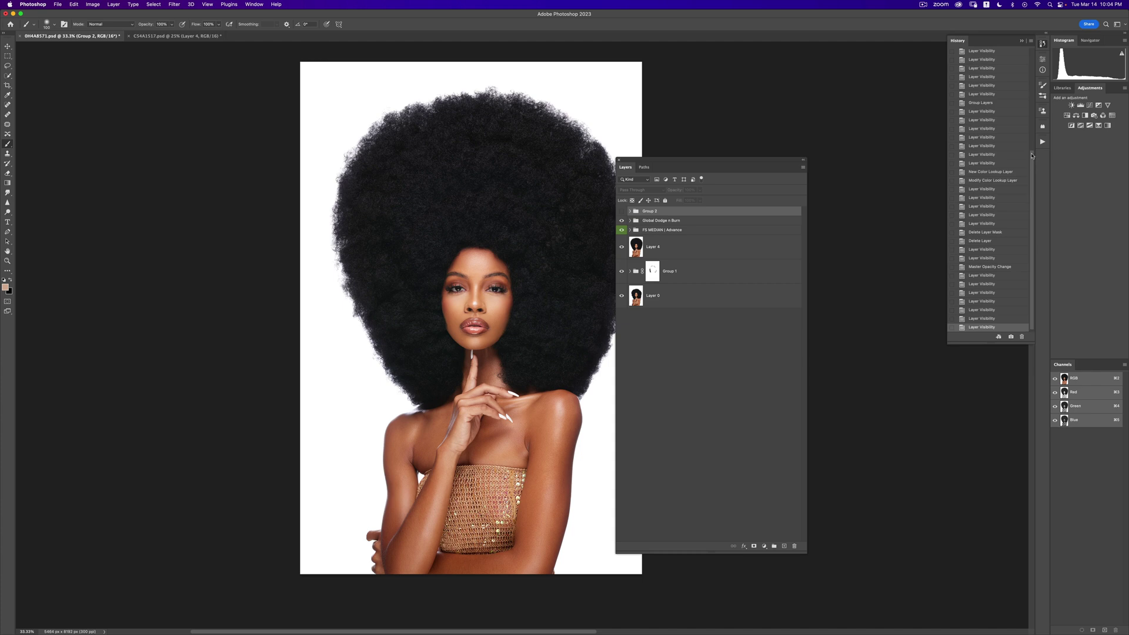
drag(1033, 164, 990, 71)
drag(1033, 127, 1034, 112)
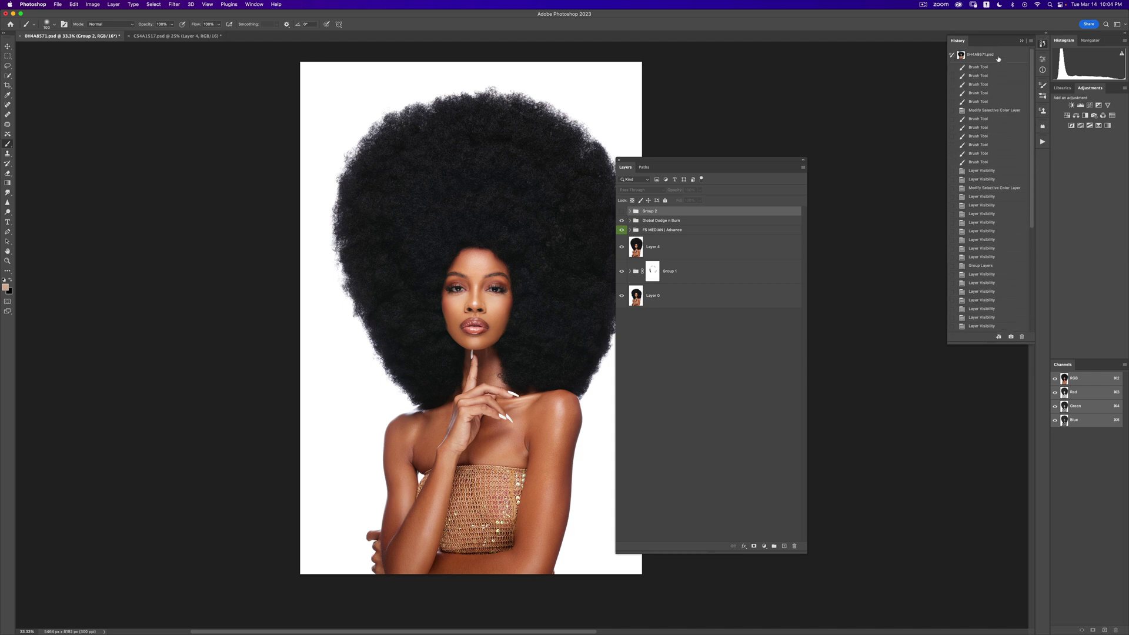
click(1000, 59)
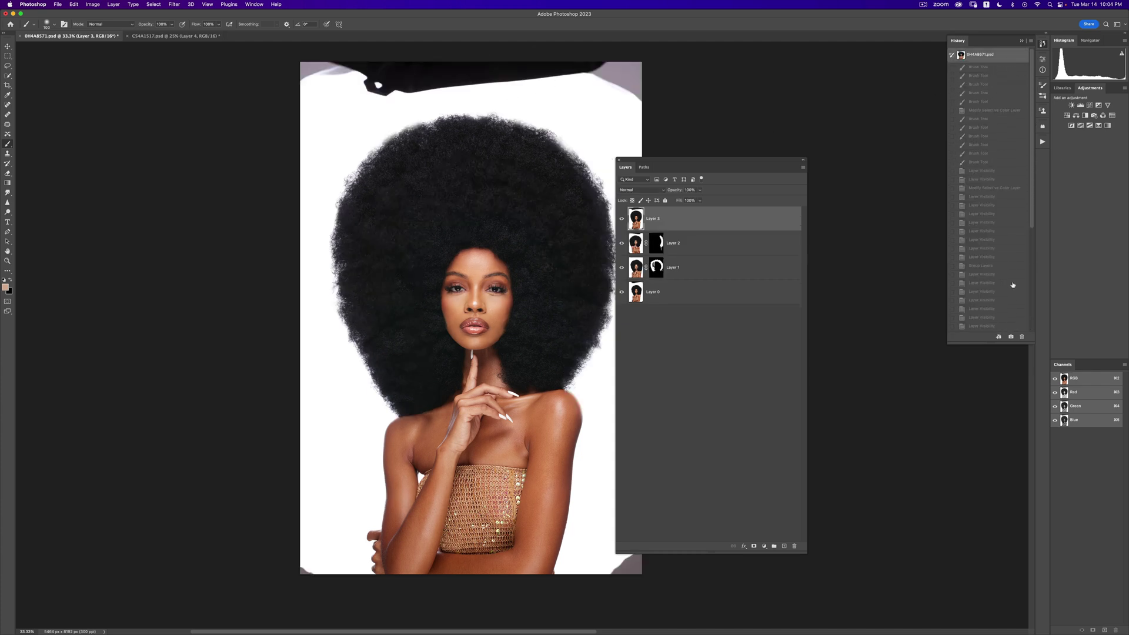
drag(1034, 232, 1033, 332)
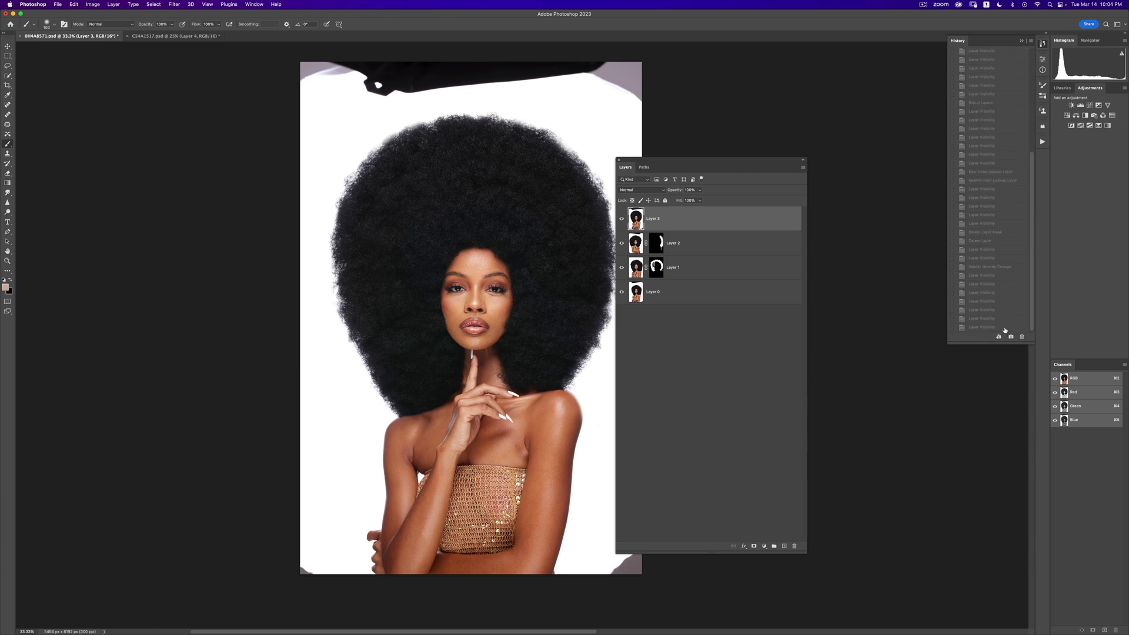
click(1000, 327)
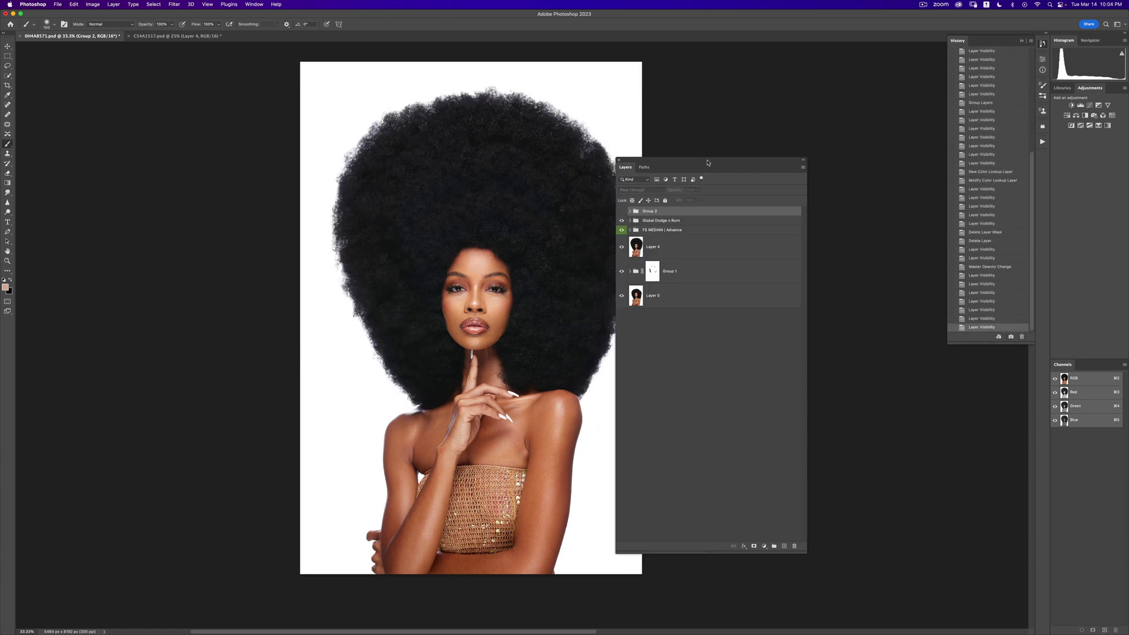
drag(706, 161, 752, 156)
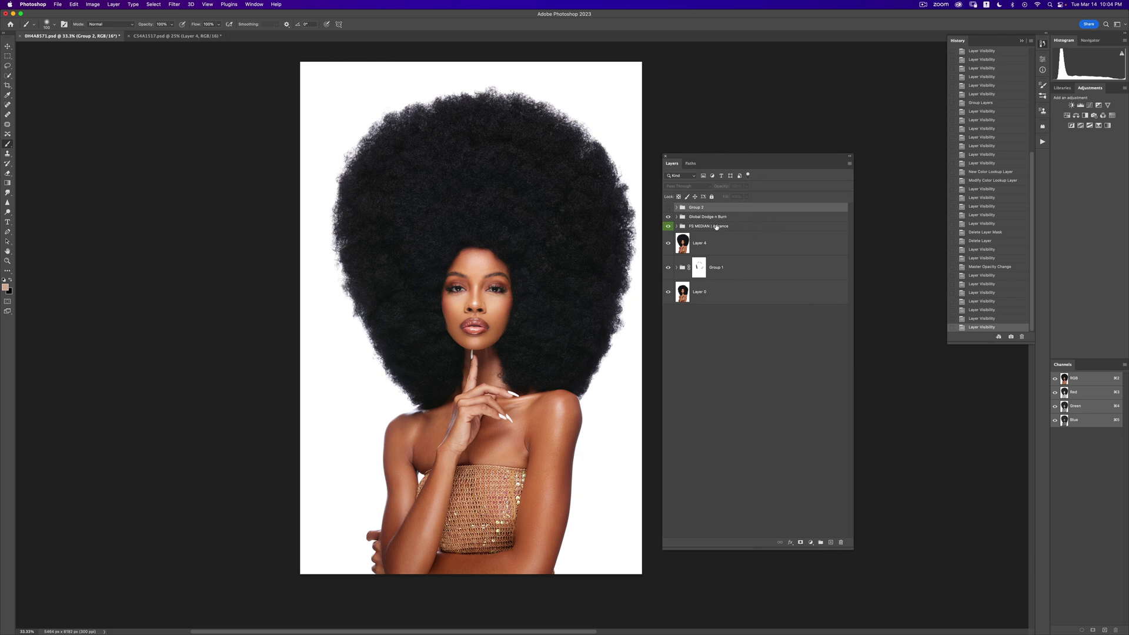
Show Group 2 and compare the portrait's colour with and without it, close up on the face and shoulders.
key(z)
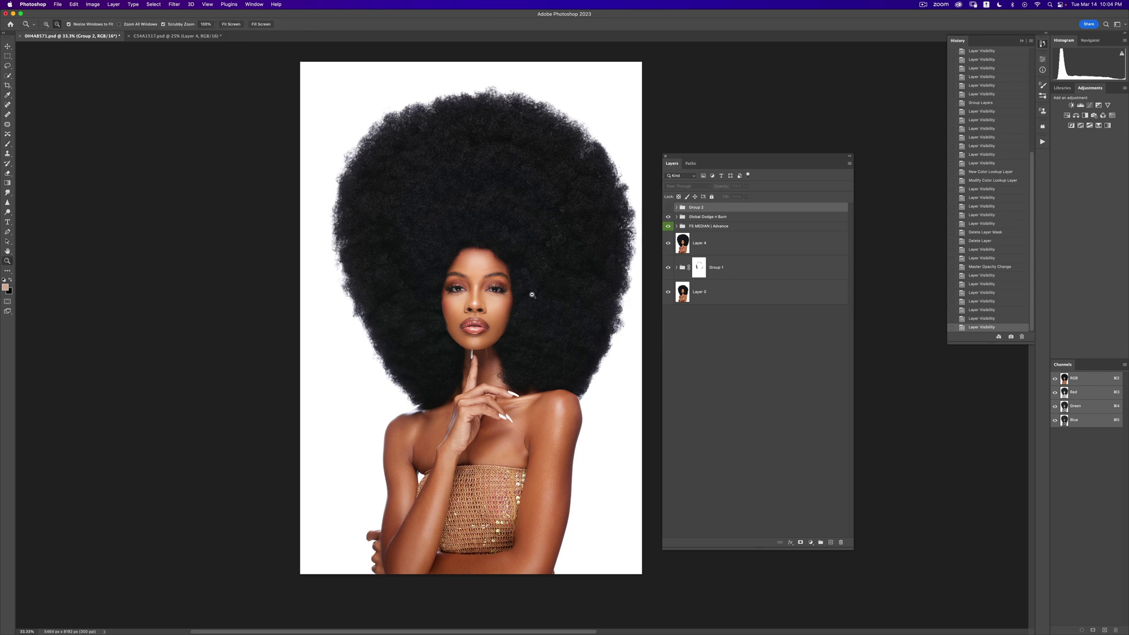
click(526, 299)
alt+click(537, 304)
key(b)
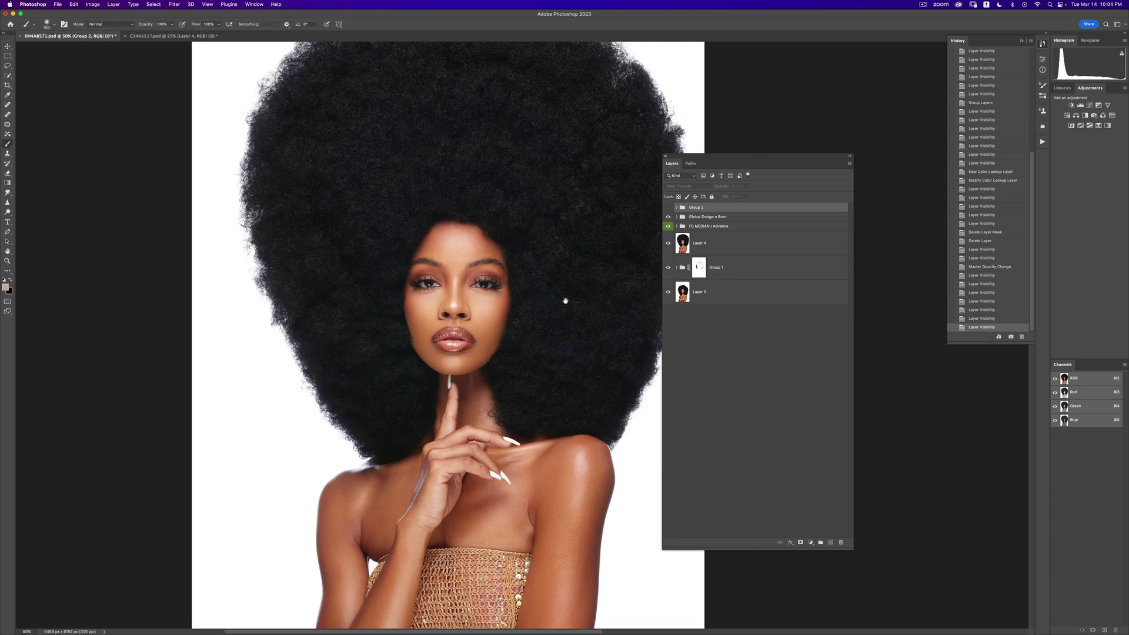
drag(565, 302, 550, 282)
click(668, 208)
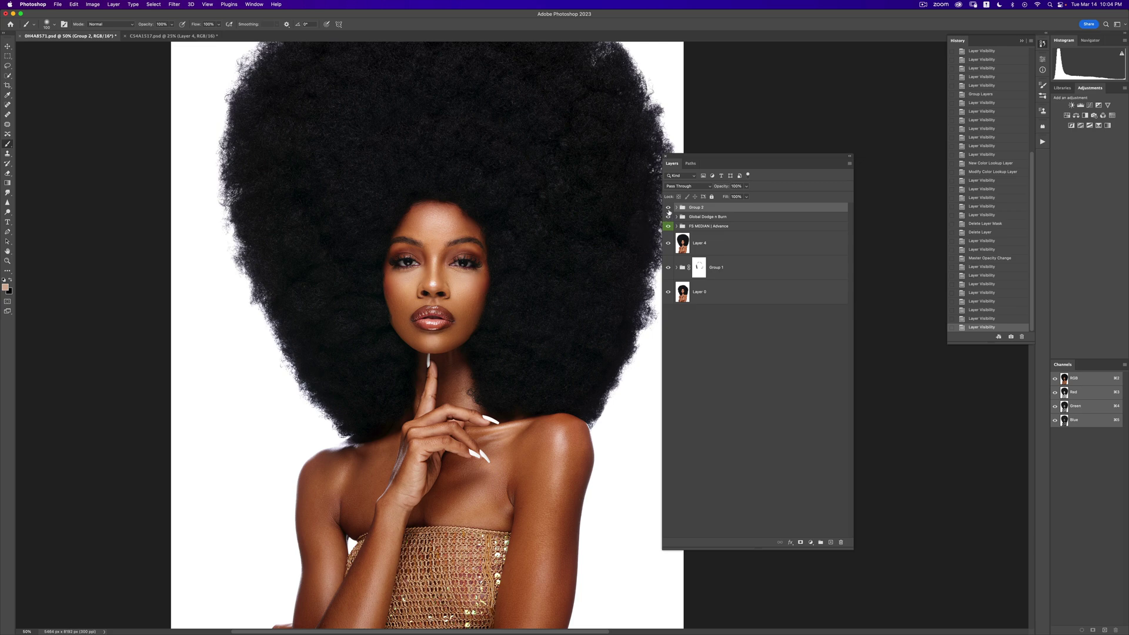
click(668, 209)
click(668, 209)
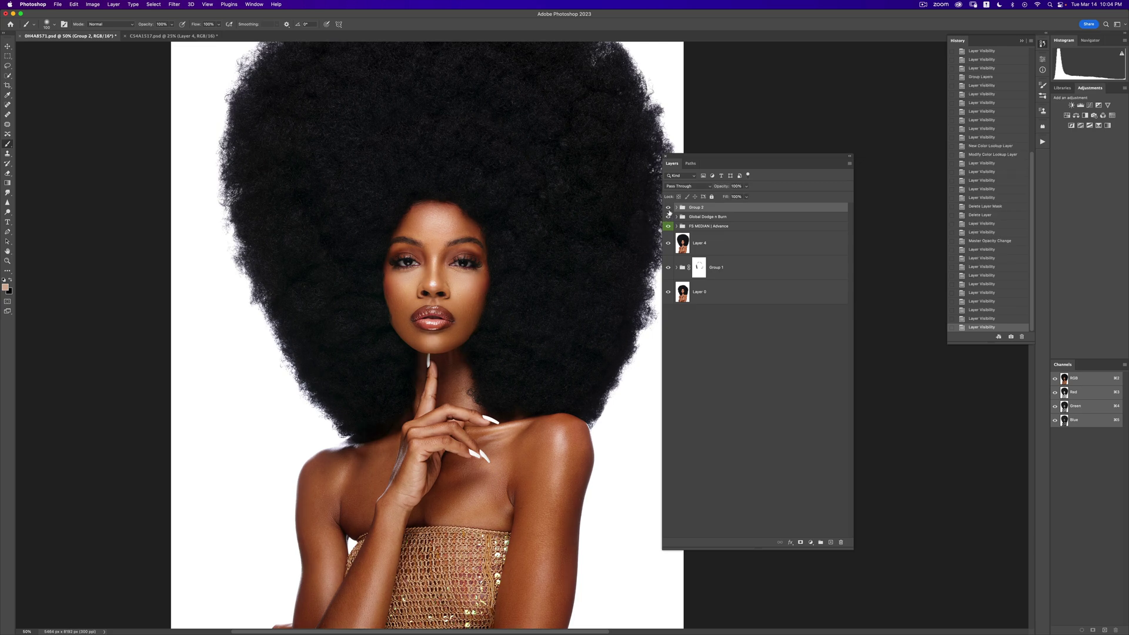
Examine the portrait's skin tones with Group 2 shown, at full view and close up.
key(z)
alt+click(538, 299)
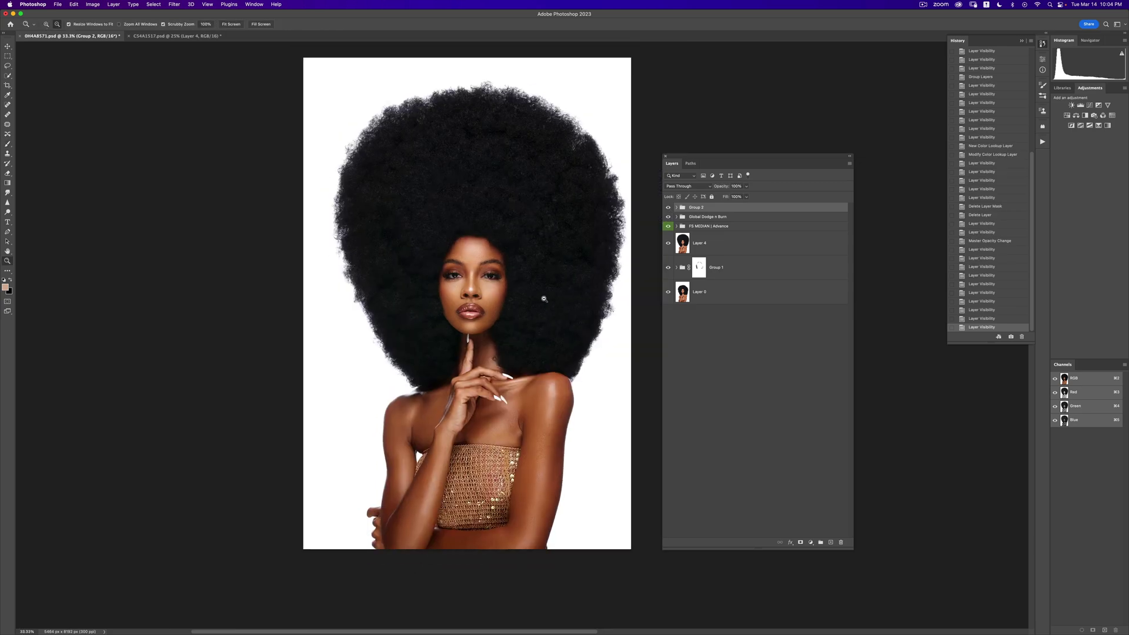
alt+click(538, 299)
key(b)
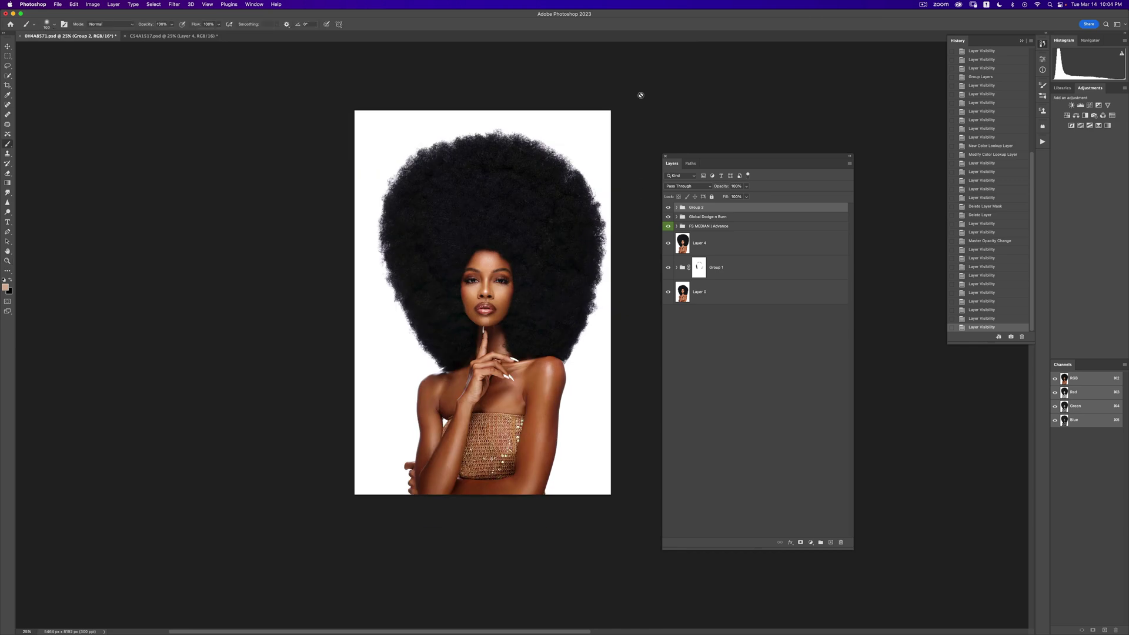
key(z)
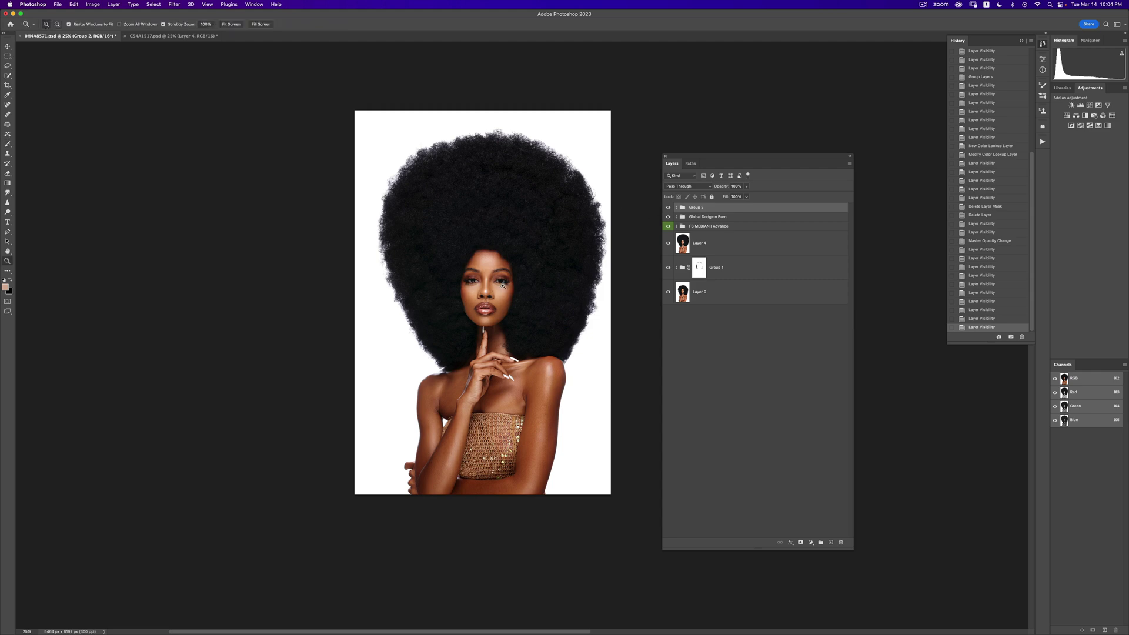
click(504, 285)
key(b)
drag(542, 298, 506, 262)
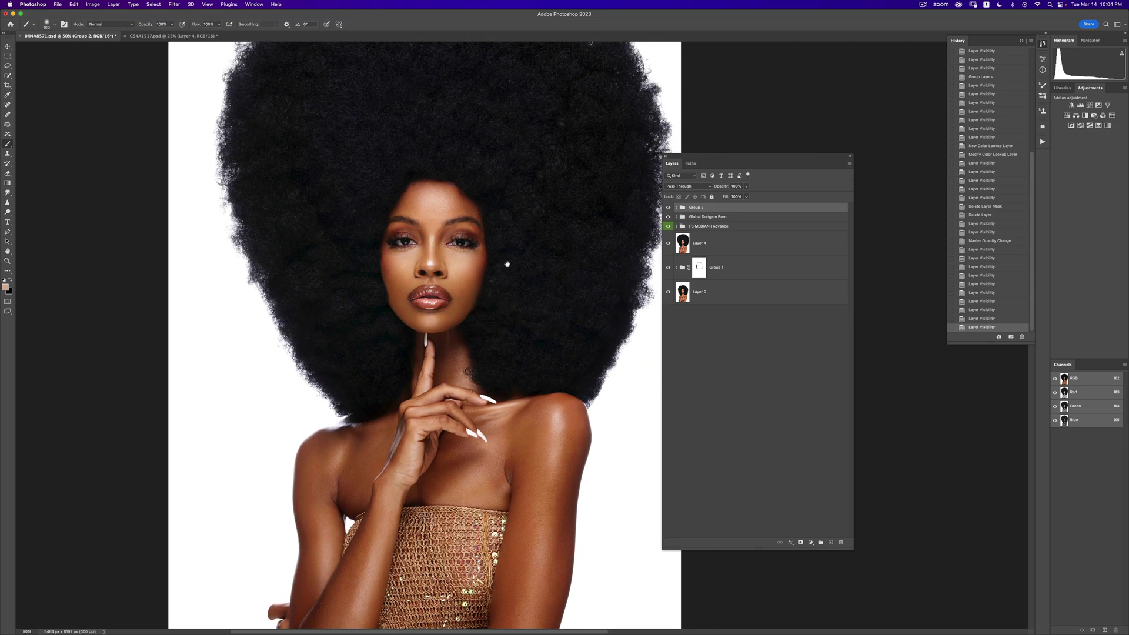
Hide Group 2 and run the Rich Tones action directly above the Global Dodge n Burn group.
click(1043, 141)
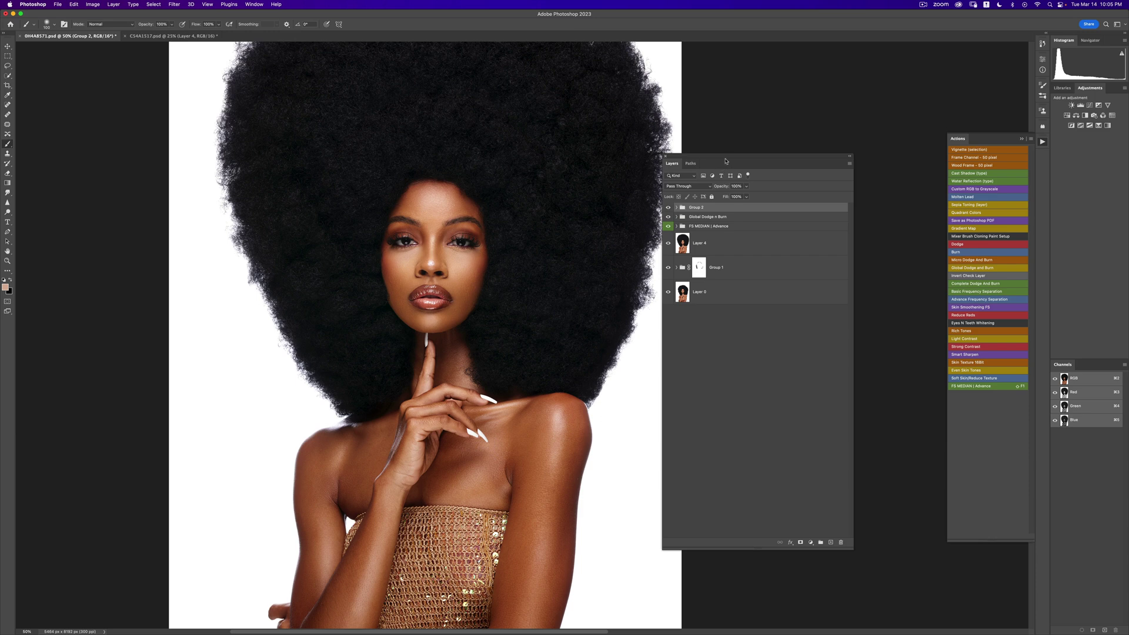
drag(742, 156, 771, 159)
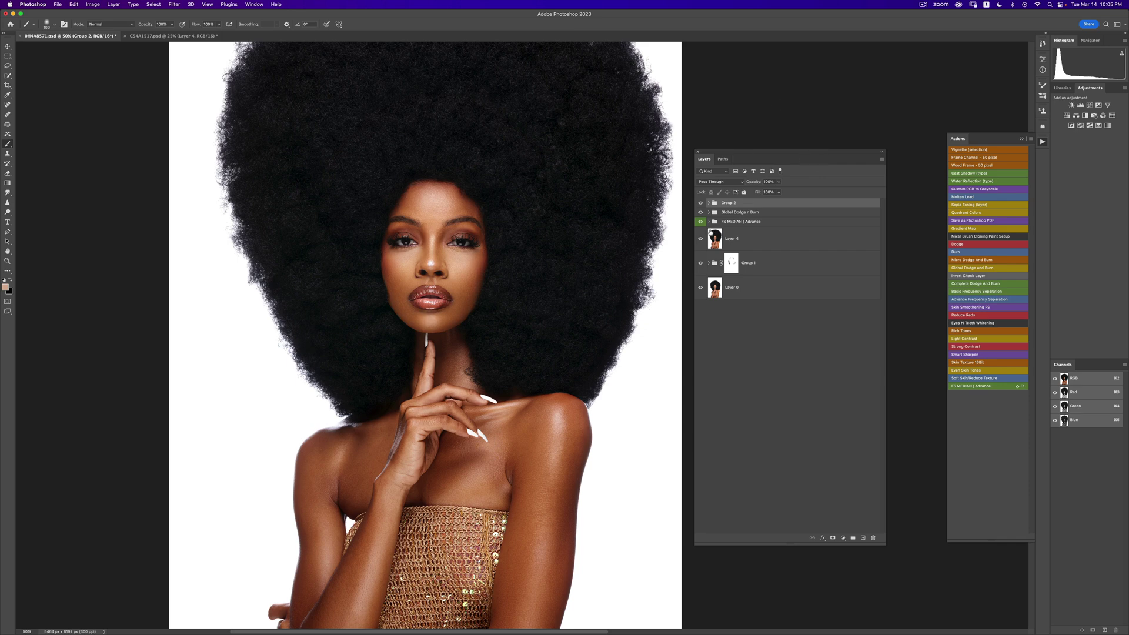
click(700, 203)
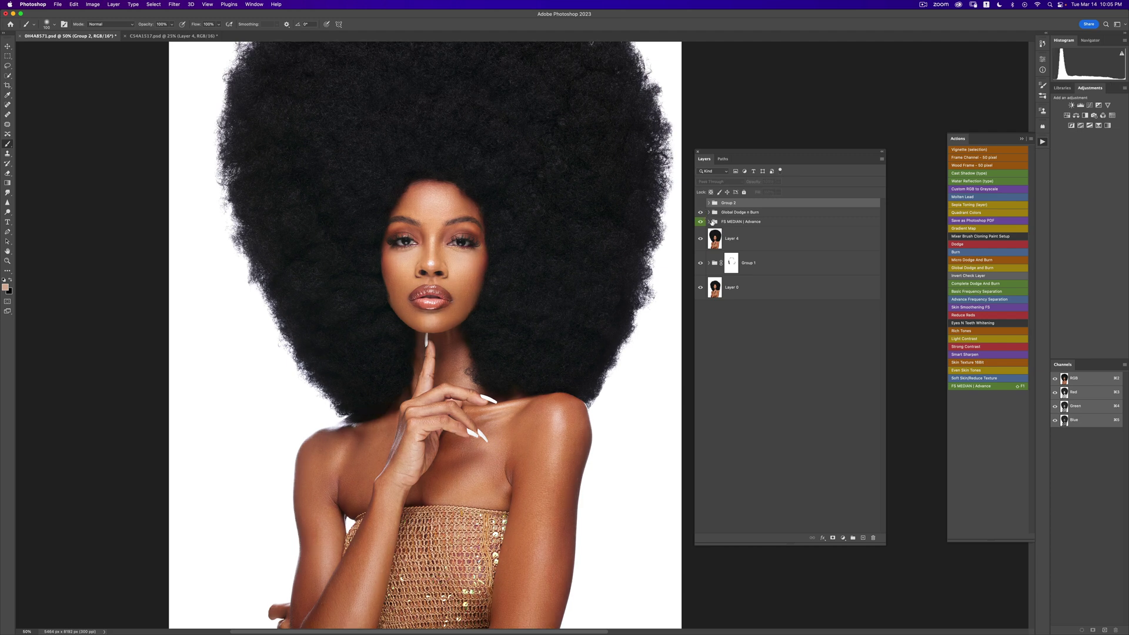
click(701, 203)
click(749, 213)
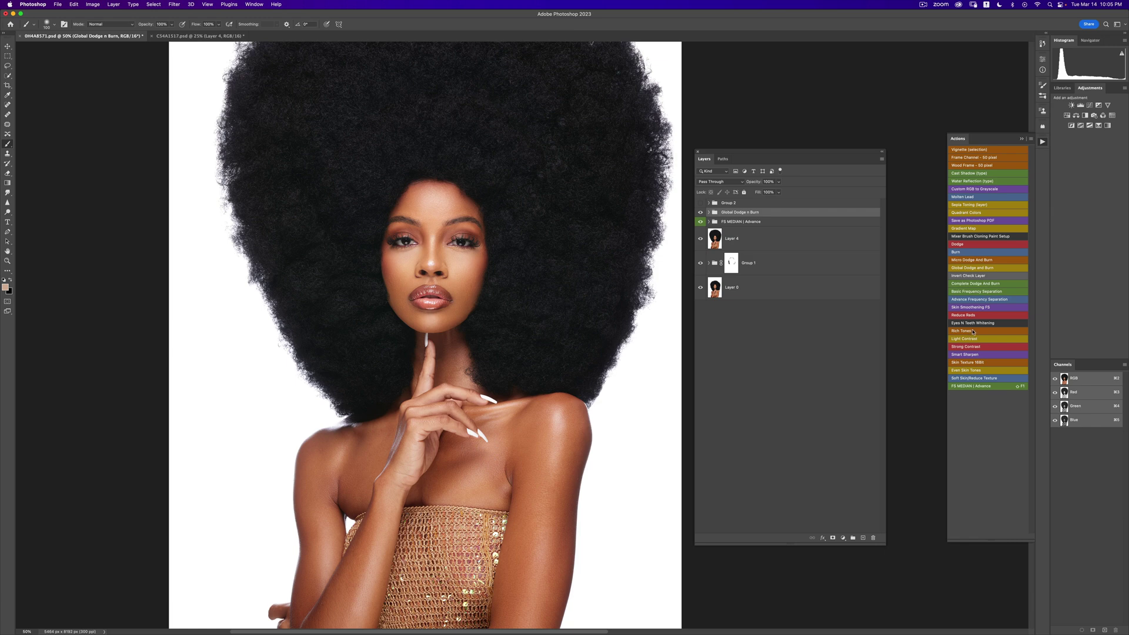
click(972, 331)
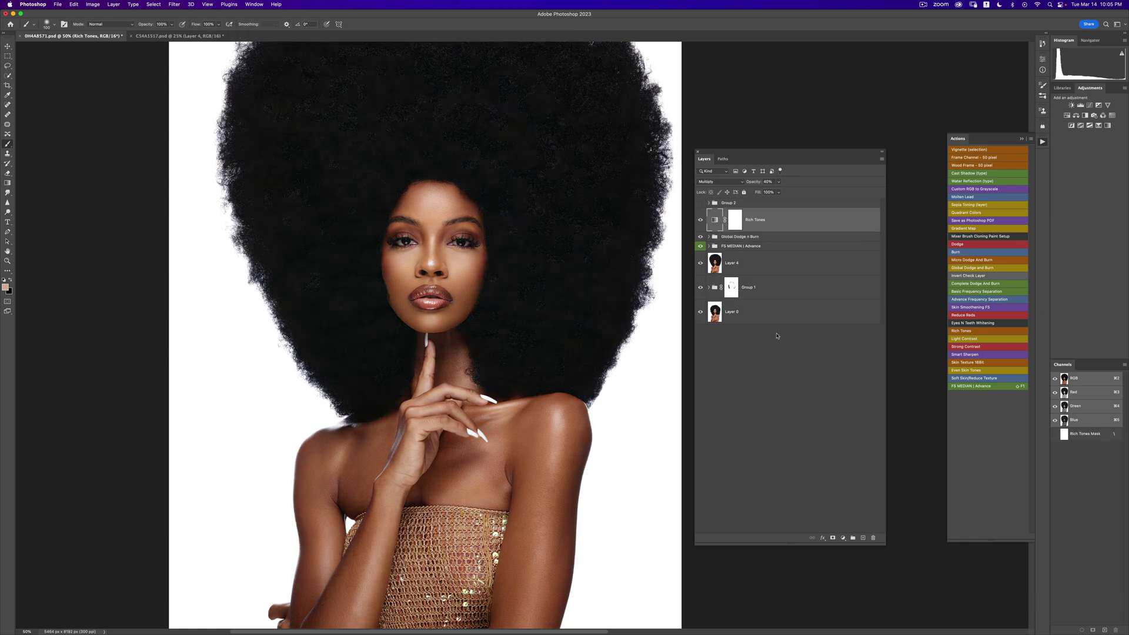
Lower the Rich Tones layer's opacity to 20% and check its effect on the skin.
click(779, 182)
drag(779, 192, 773, 193)
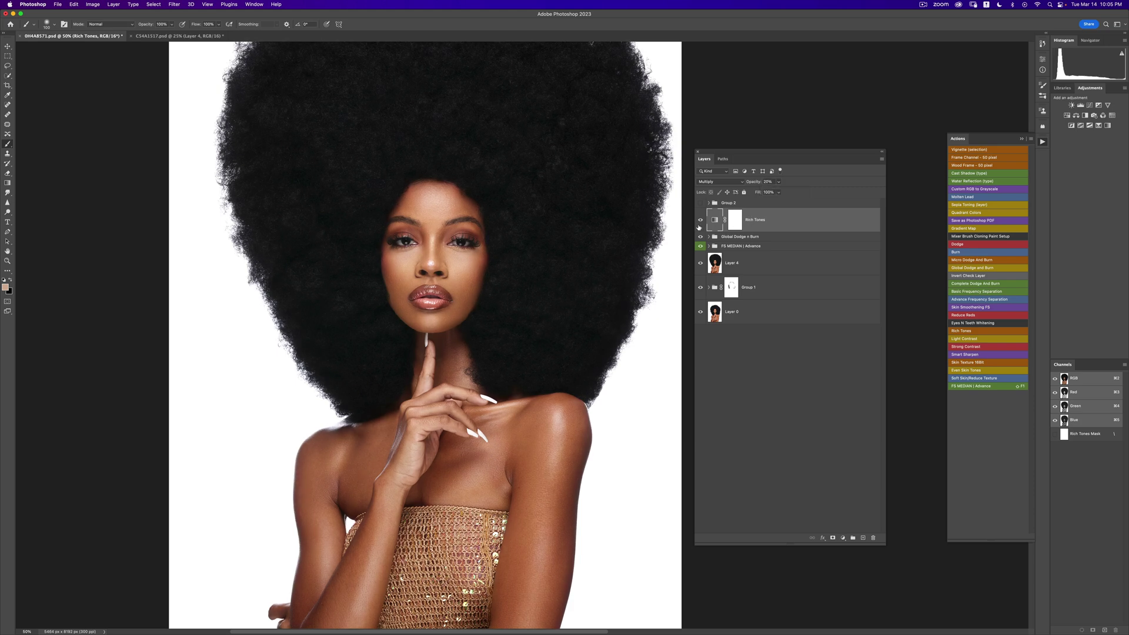
click(700, 221)
click(700, 221)
Compare the skin with and without the Rich Tones layer, at full view and close up.
key(z)
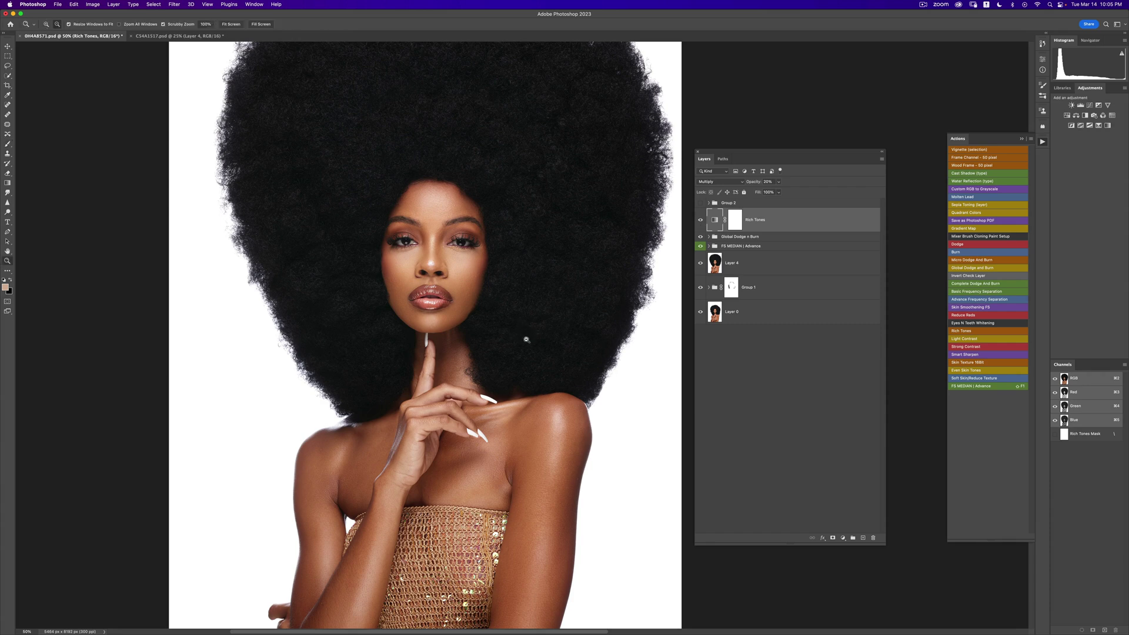
alt+click(537, 335)
key(b)
click(701, 222)
click(701, 221)
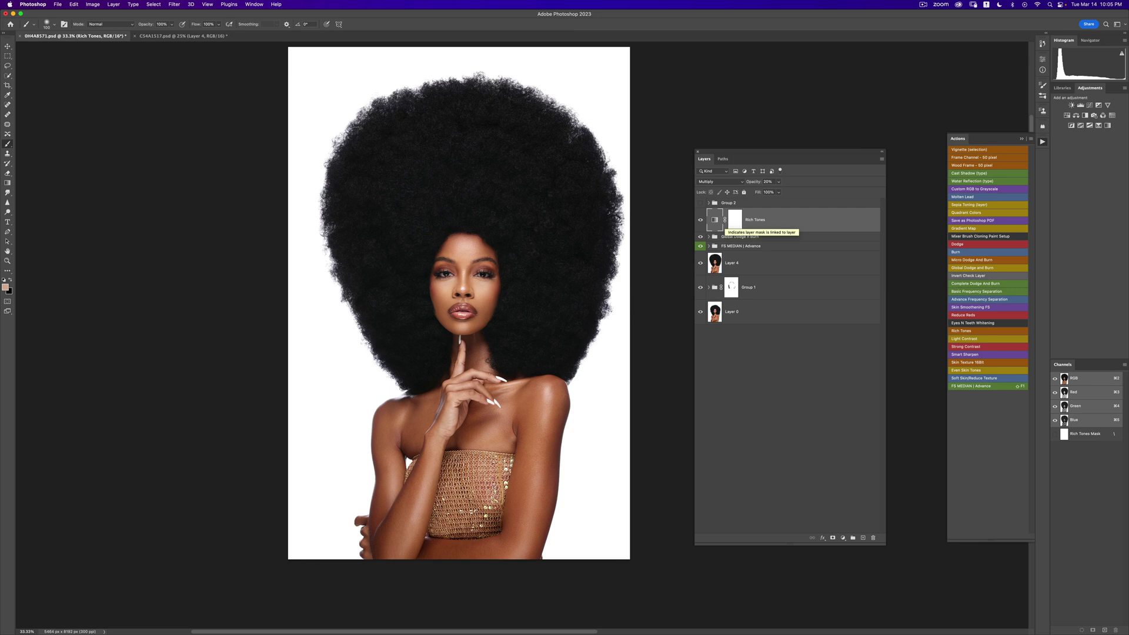
click(701, 220)
click(701, 220)
click(701, 220)
click(701, 220)
key(z)
click(466, 280)
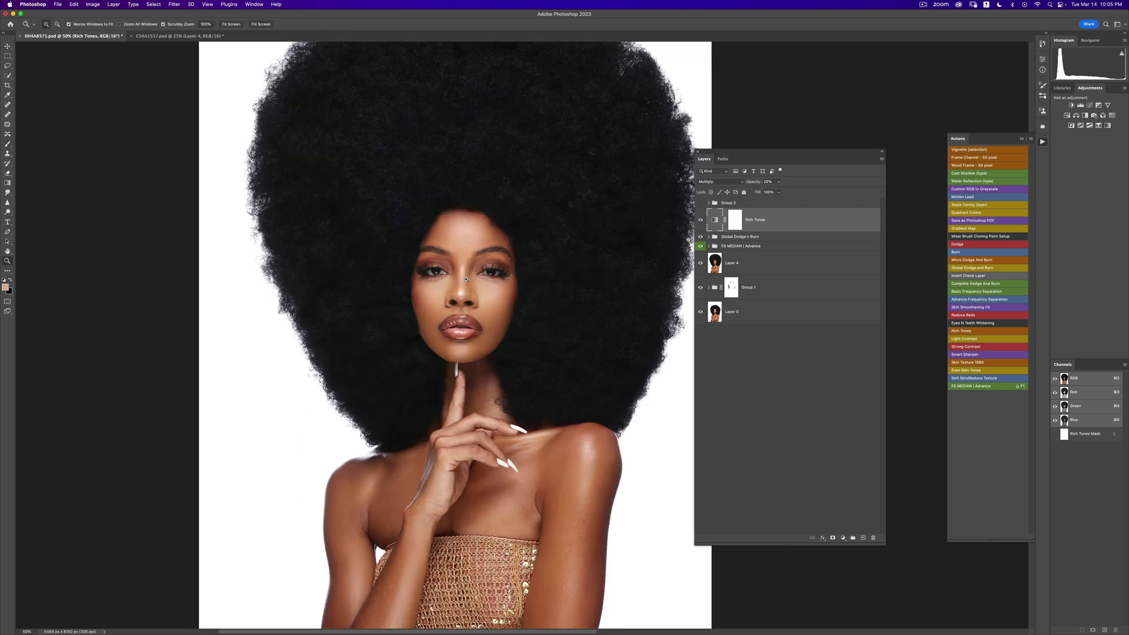
key(b)
scroll(665, 221, down, 3)
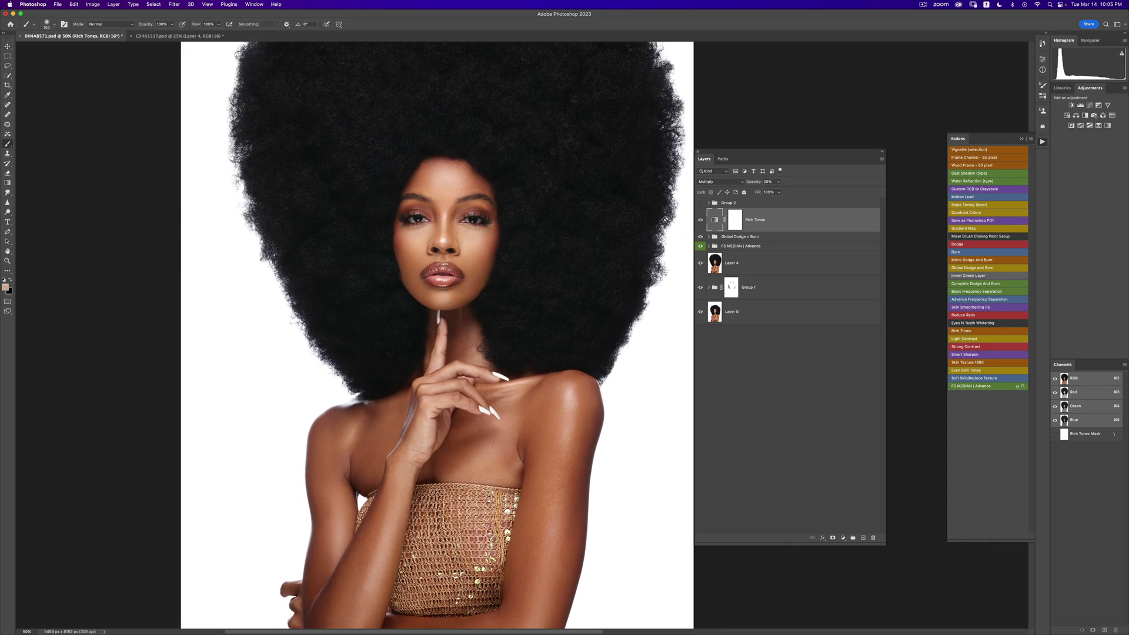
click(700, 220)
click(700, 220)
Add a Selective Color adjustment layer above the Rich Tones layer.
click(843, 539)
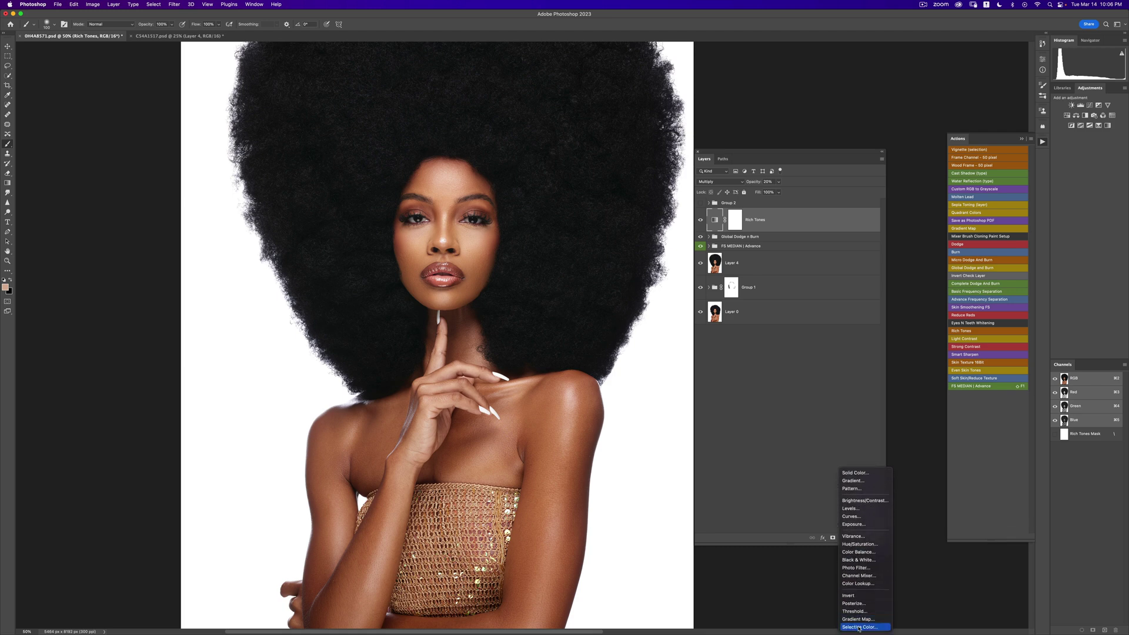
click(859, 628)
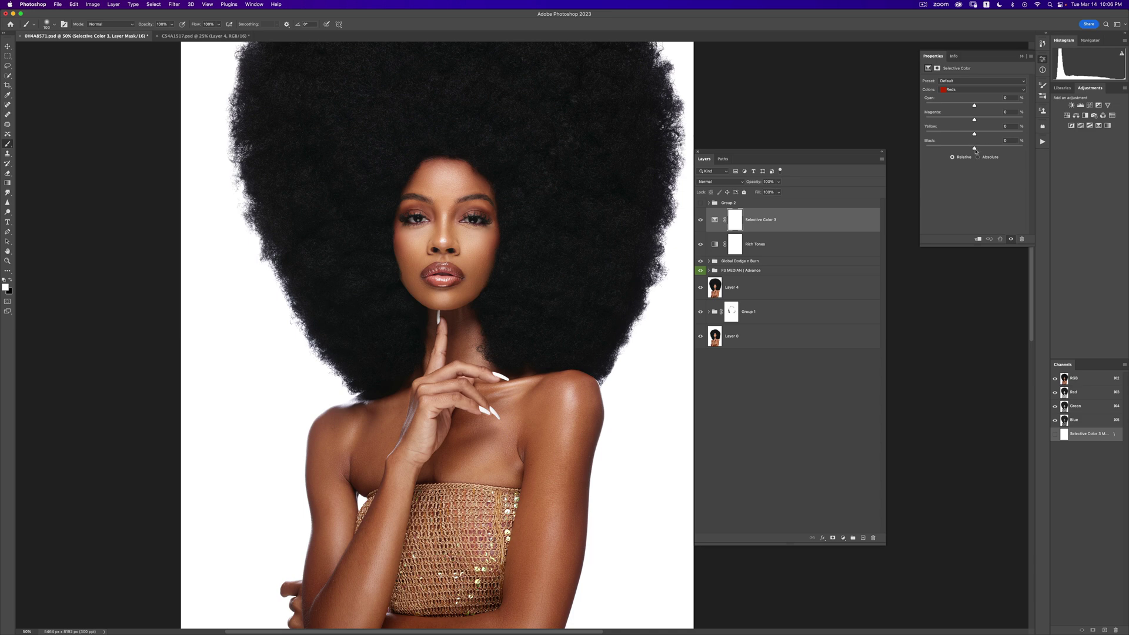
Try reducing the black amount in the Reds to about -48%, and reset it to 0.
drag(975, 151, 951, 150)
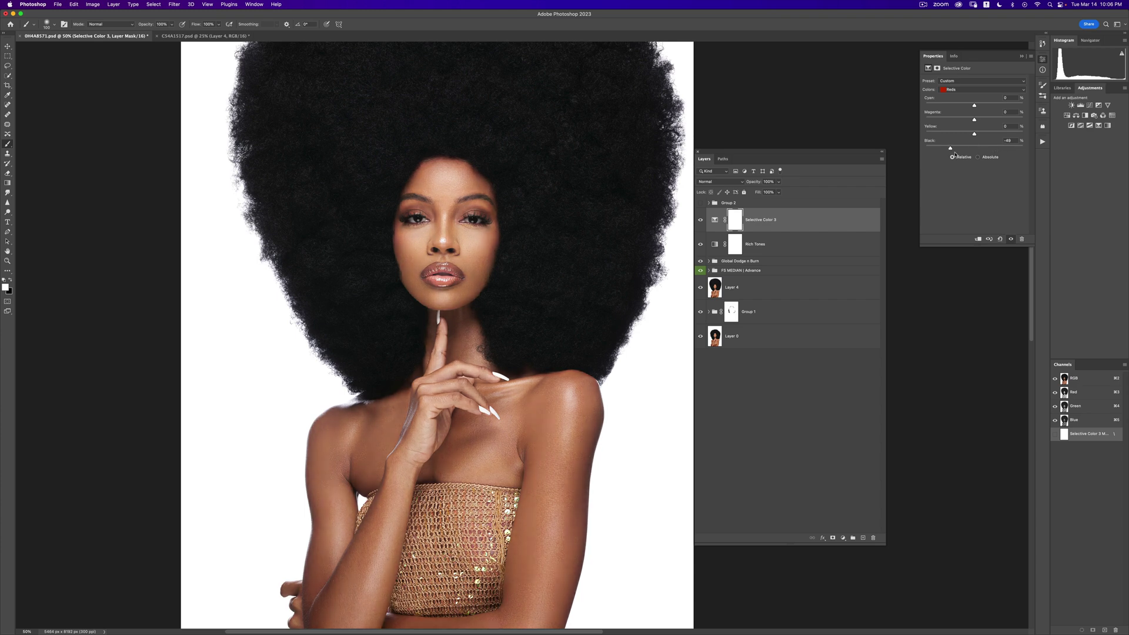
drag(952, 149, 954, 150)
text(0)
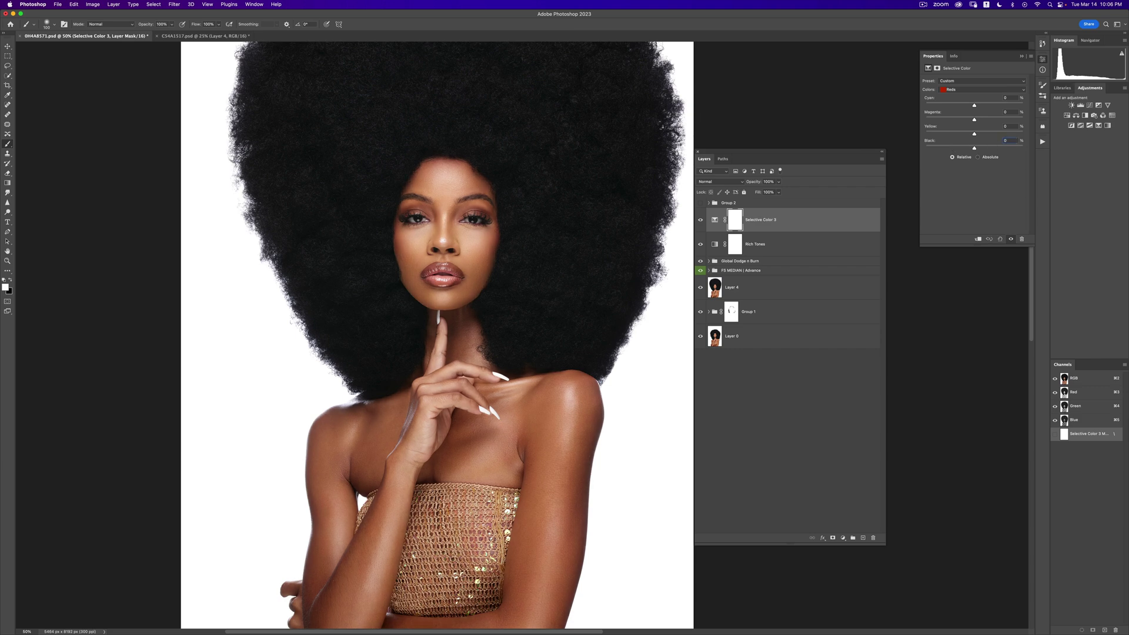
Fine-tune the yellow amount in the Reds and preview the skin with and without the Selective Color adjustment.
mouse_move(975, 134)
mouse_down()
mouse_move(988, 134)
mouse_move(954, 135)
mouse_move(976, 134)
mouse_up()
click(1011, 238)
click(1011, 239)
Adjust the Yellows range of the Selective Color layer and compare the skin with and without it.
click(964, 89)
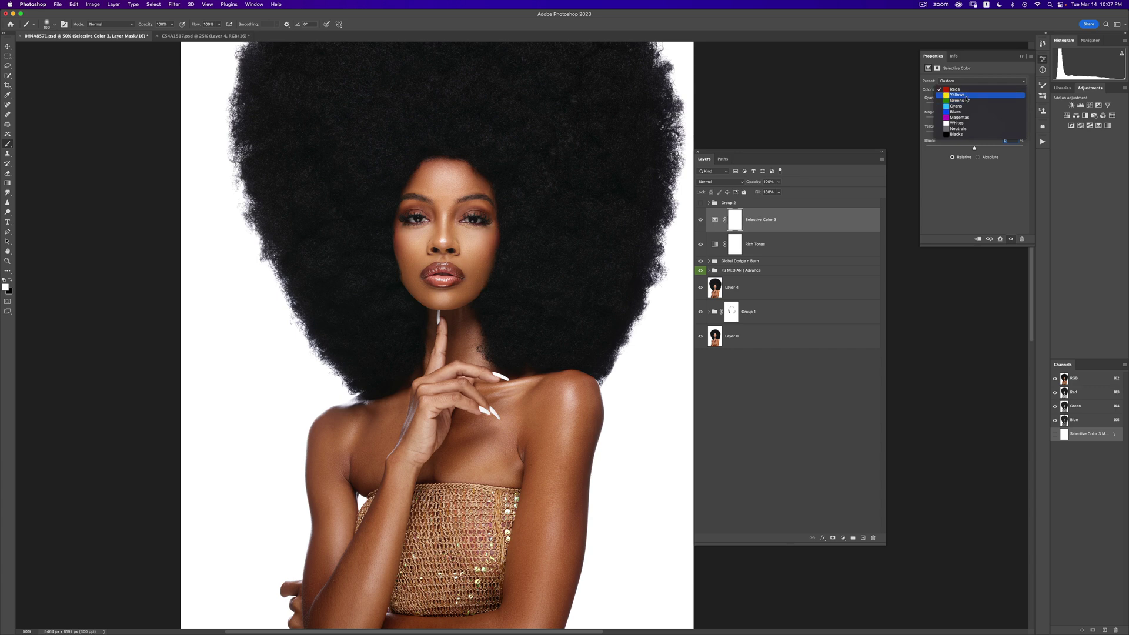
click(966, 95)
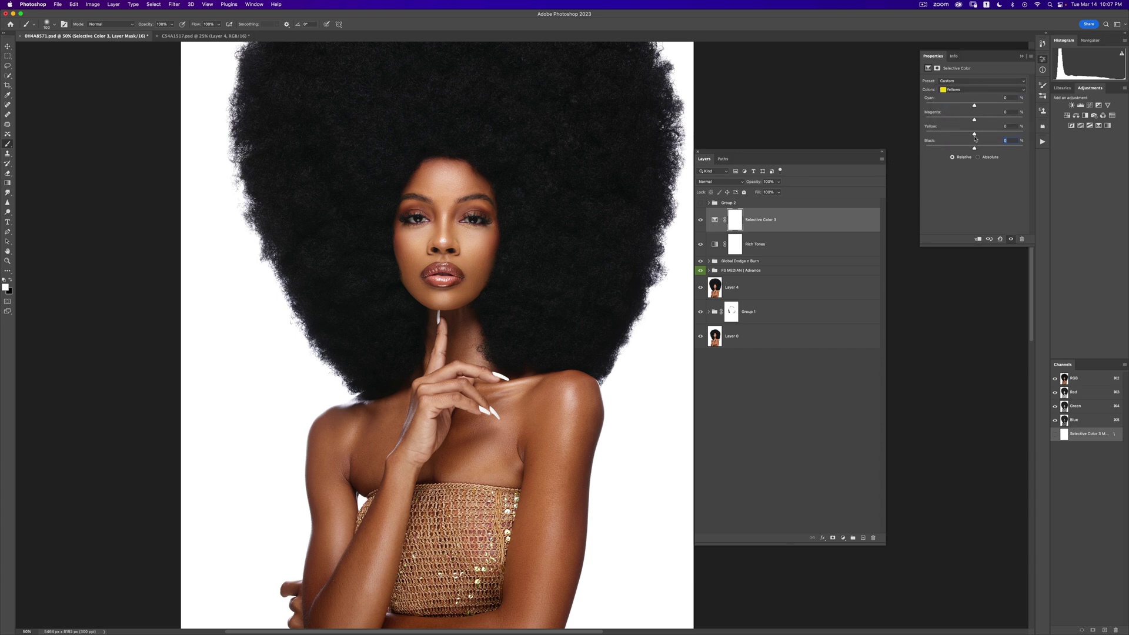
drag(974, 135, 976, 108)
click(701, 222)
click(701, 221)
Set the black amount in the Reds to +5% and compare the portrait with and without the Selective Color layer.
click(952, 89)
click(955, 83)
drag(974, 149, 977, 149)
click(700, 221)
click(700, 221)
key(super+minus)
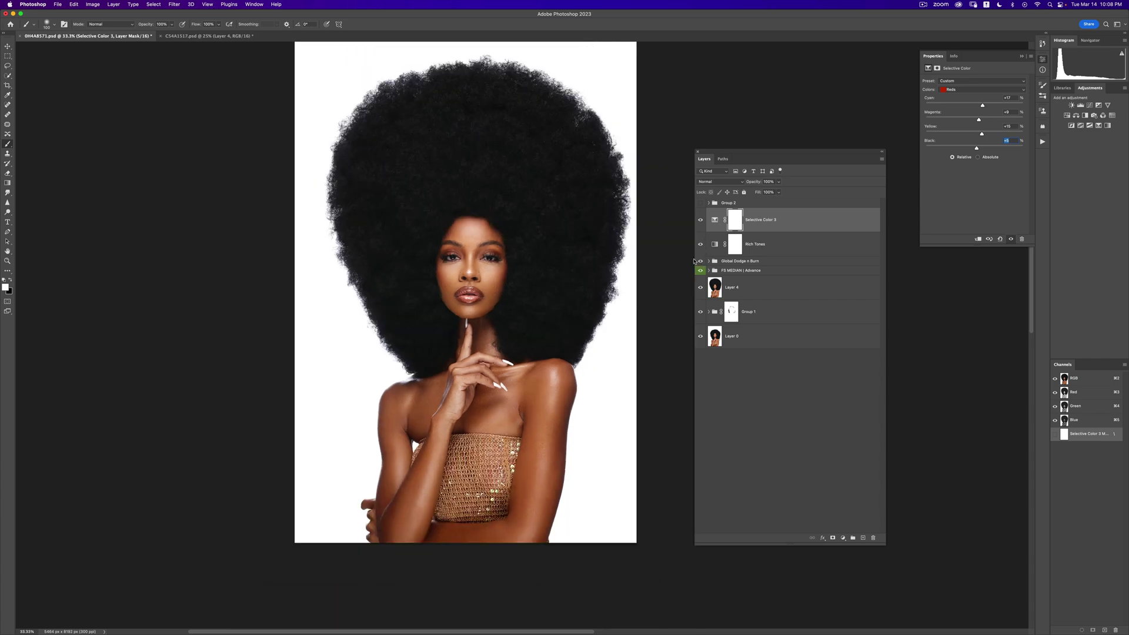
click(701, 220)
click(700, 221)
Group the Selective Color and Rich Tones layers together and expand the new group.
shift+click(769, 255)
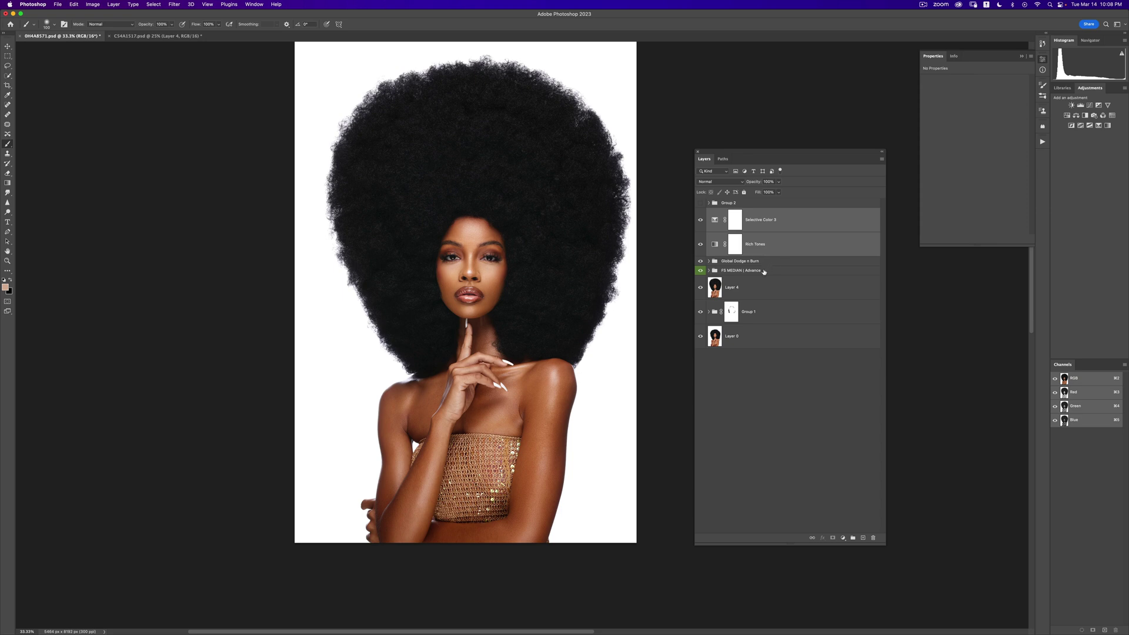
key(super+g)
click(710, 213)
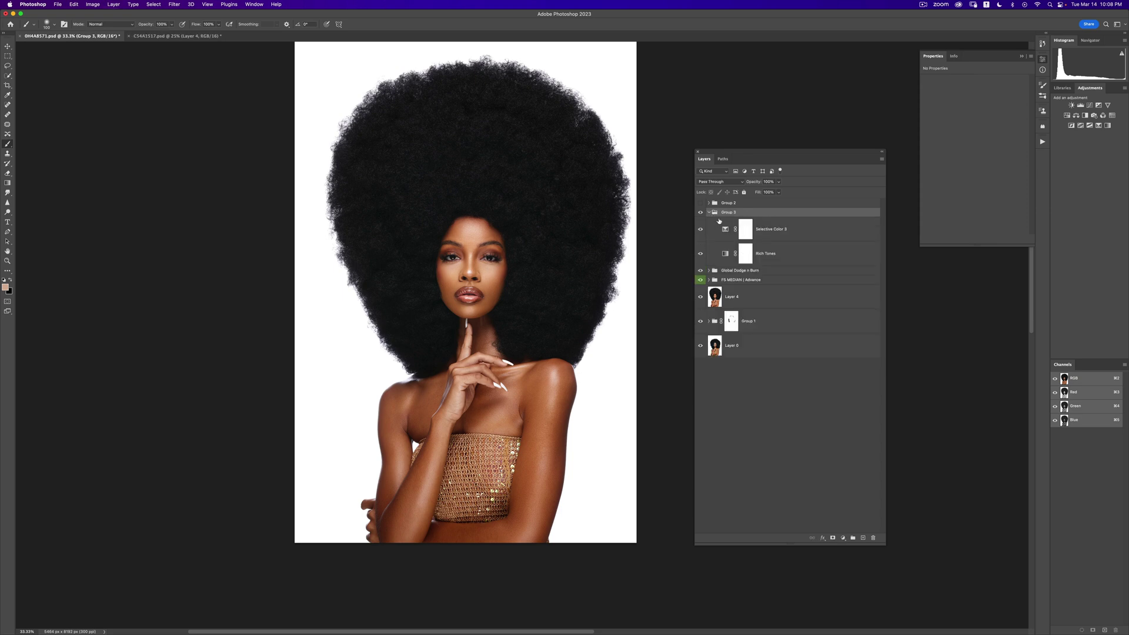
Collapse Group 3 and give it a layer mask inverted to black.
click(709, 213)
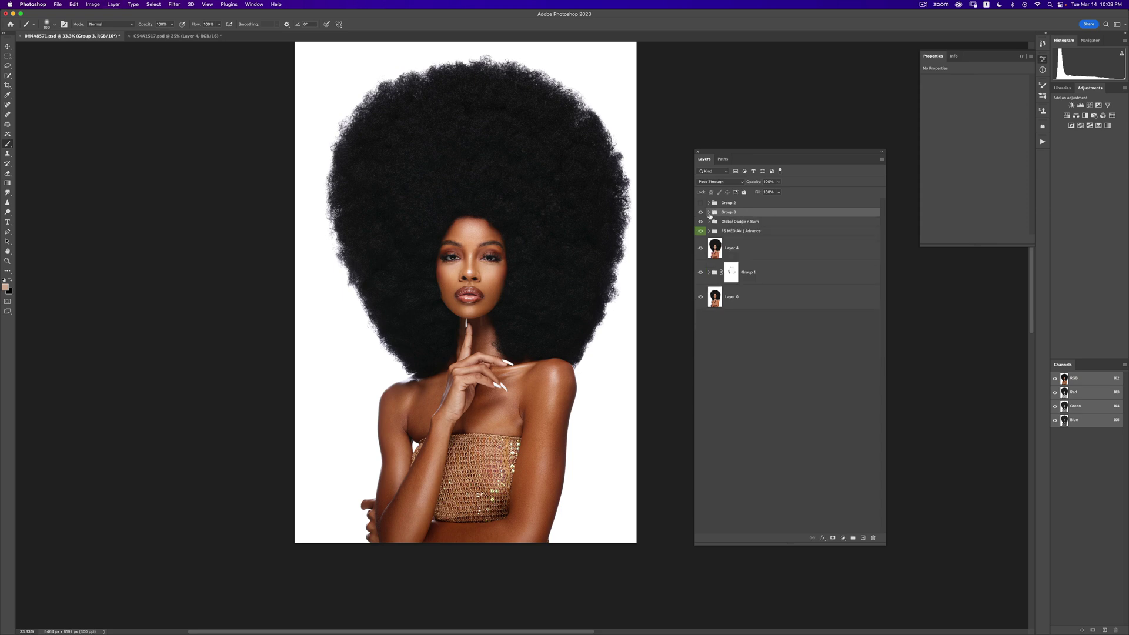
click(833, 538)
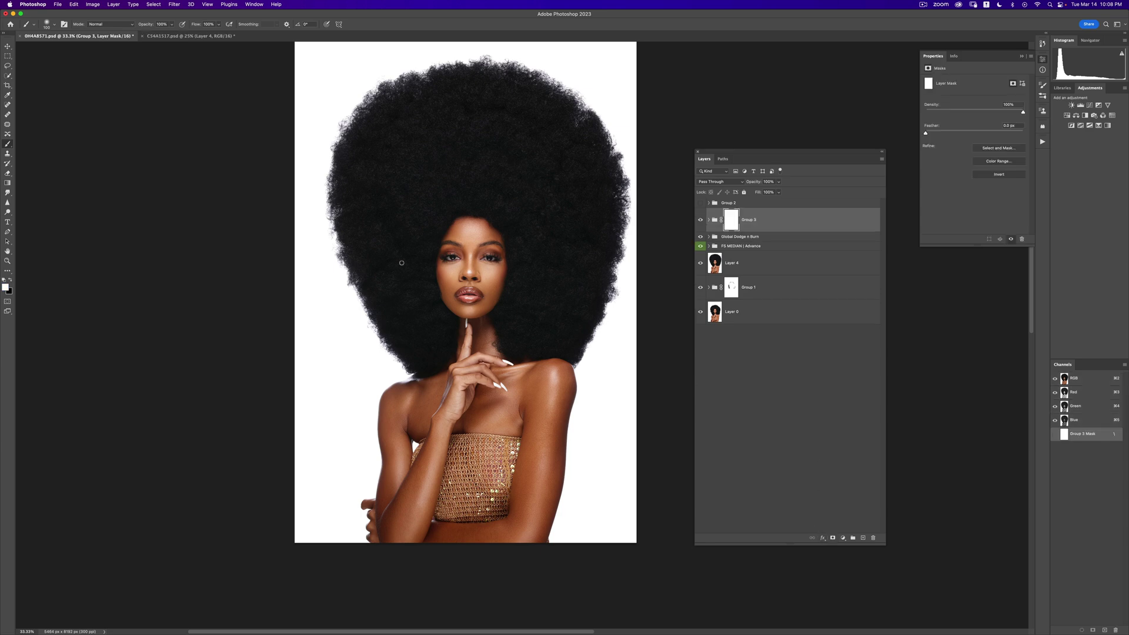
key(super+i)
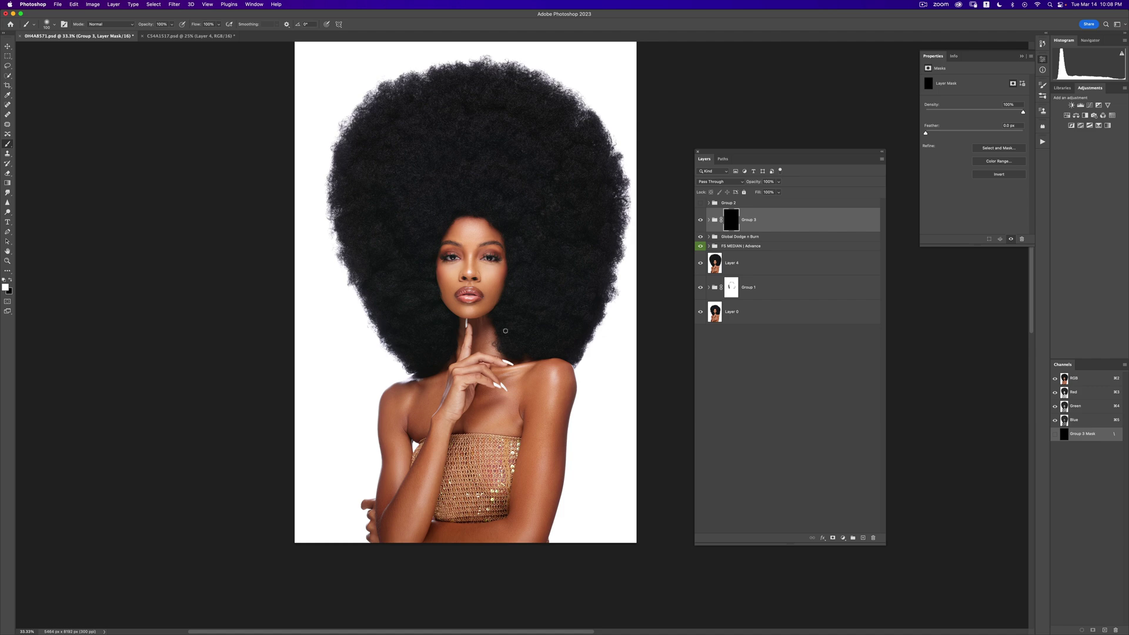
Enlarge the brush, paint the face, arms and body white on the Group 3 mask, and compare the group on and off.
key(bracketright)
key(bracketright)
key(bracketright)
key(bracketright)
key(bracketright)
key(bracketright)
key(bracketright)
key(bracketright)
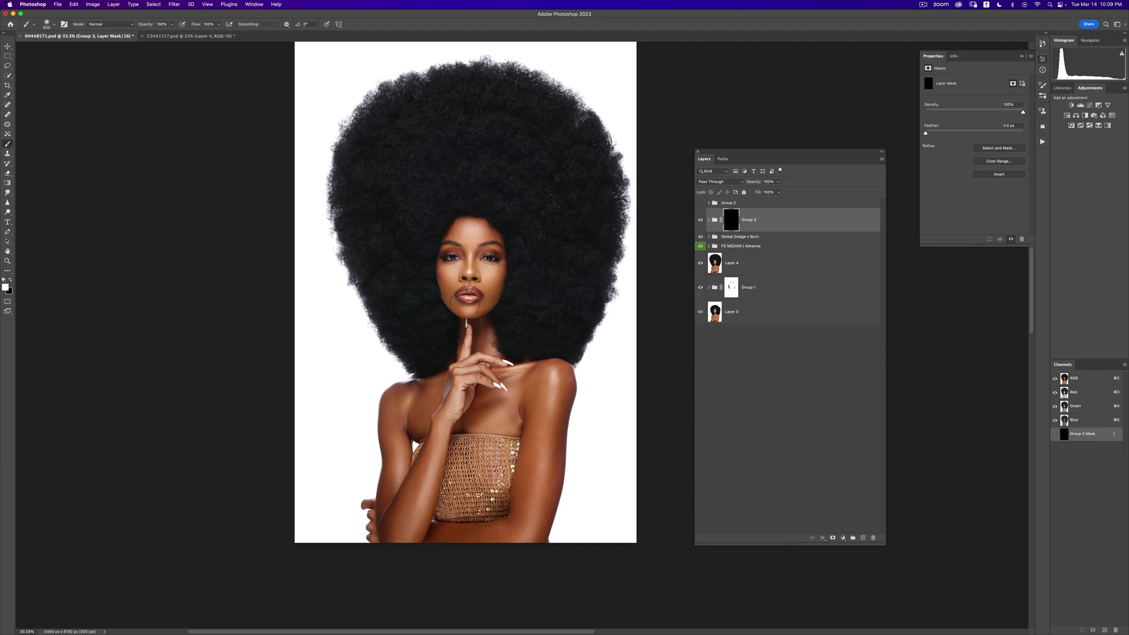
key(alt+BackSpace)
click(700, 220)
click(700, 220)
Add a Selective Color adjustment layer above Group 3 and invert its mask to black.
key(z)
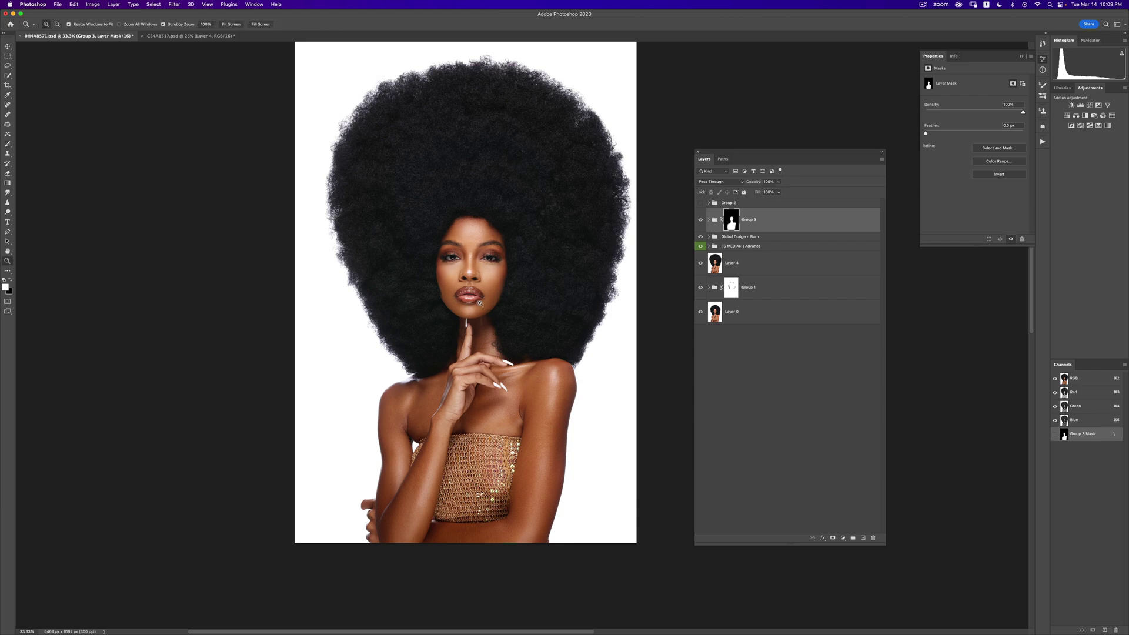
click(493, 313)
key(b)
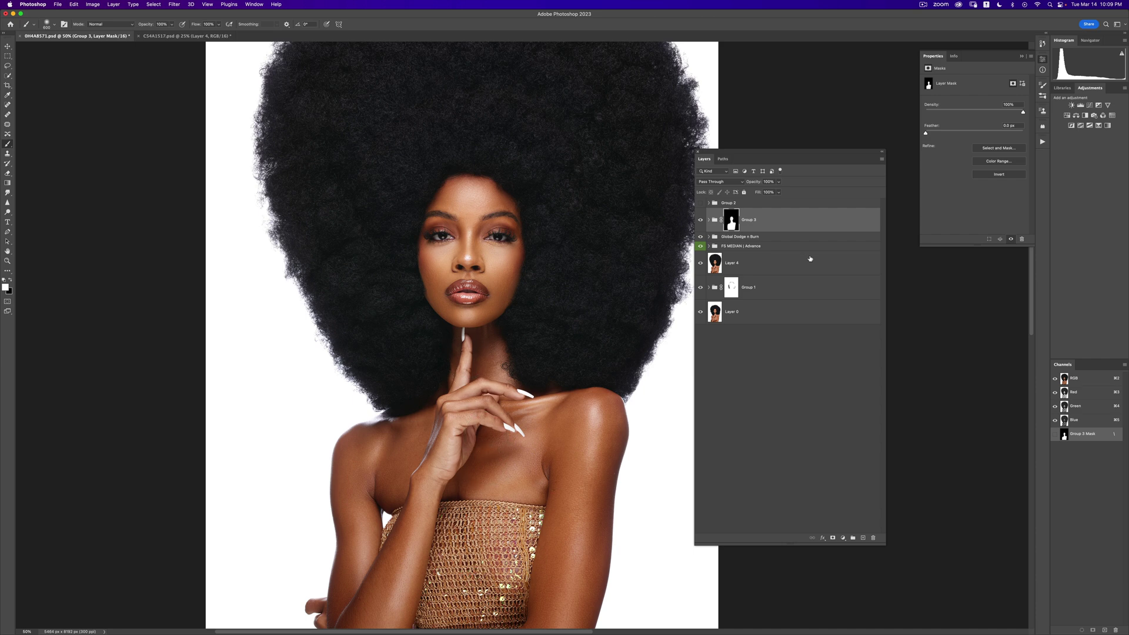
click(844, 538)
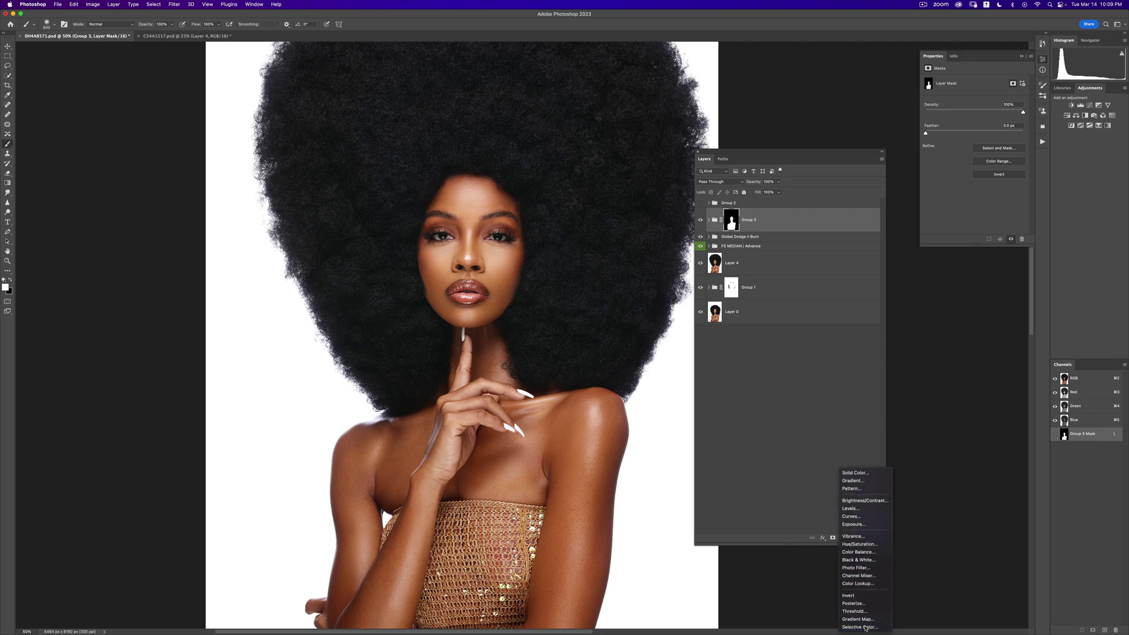
click(867, 613)
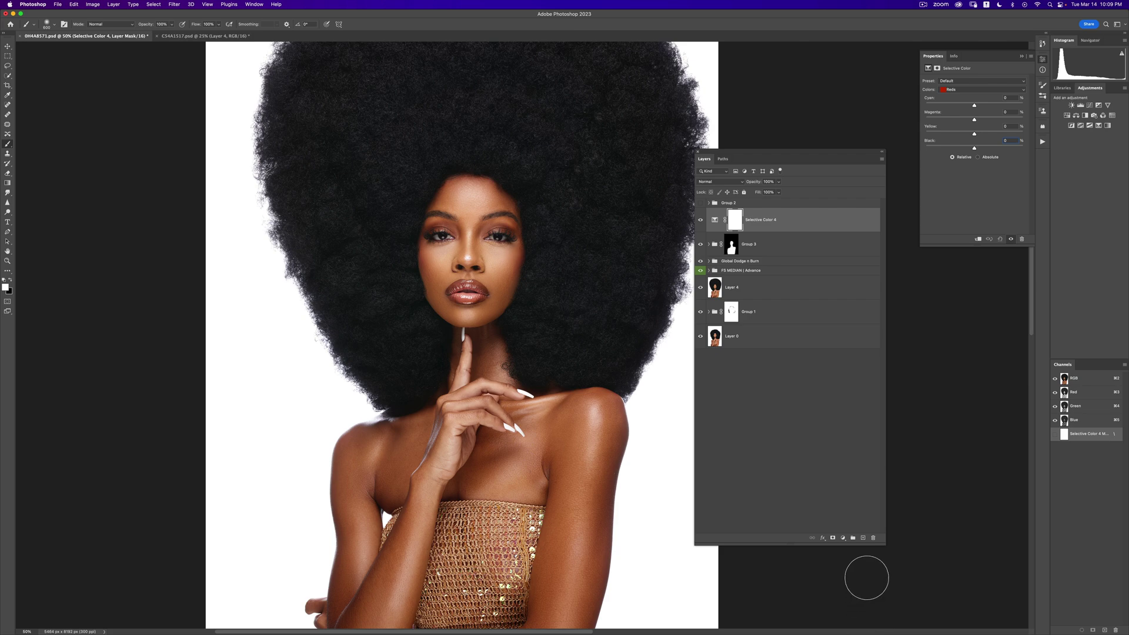
key(super+i)
Paint the back of the hand white on the Selective Color mask with a smaller brush and check the coverage with the mask overlay.
key(z)
drag(472, 468, 669, 286)
key(b)
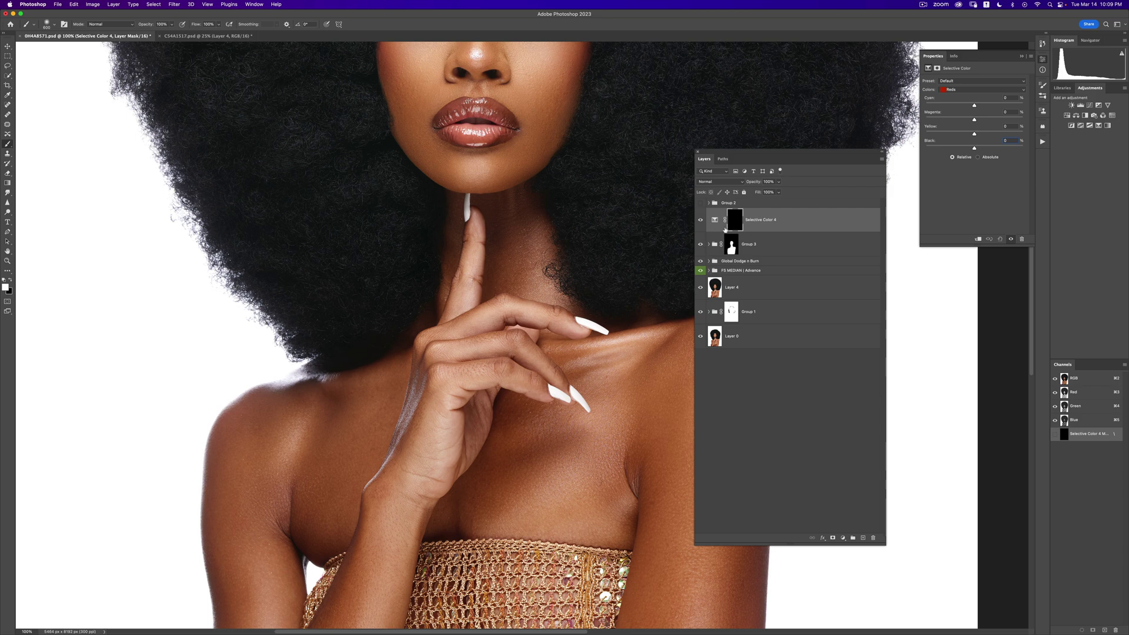
key(bracketleft)
key(bracketleft)
key(bracketleft)
key(bracketleft)
mouse_move(426, 444)
mouse_down()
mouse_move(450, 423)
mouse_move(429, 472)
mouse_move(453, 380)
mouse_move(441, 437)
mouse_move(462, 434)
mouse_move(466, 415)
mouse_move(466, 399)
mouse_move(456, 435)
mouse_move(467, 379)
mouse_move(450, 367)
mouse_move(416, 453)
mouse_move(453, 359)
mouse_move(484, 330)
mouse_move(447, 350)
mouse_move(494, 344)
mouse_move(471, 371)
mouse_move(463, 339)
mouse_move(438, 370)
mouse_move(477, 348)
mouse_move(454, 384)
mouse_move(485, 416)
mouse_up()
key(backslash)
key(x)
key(x)
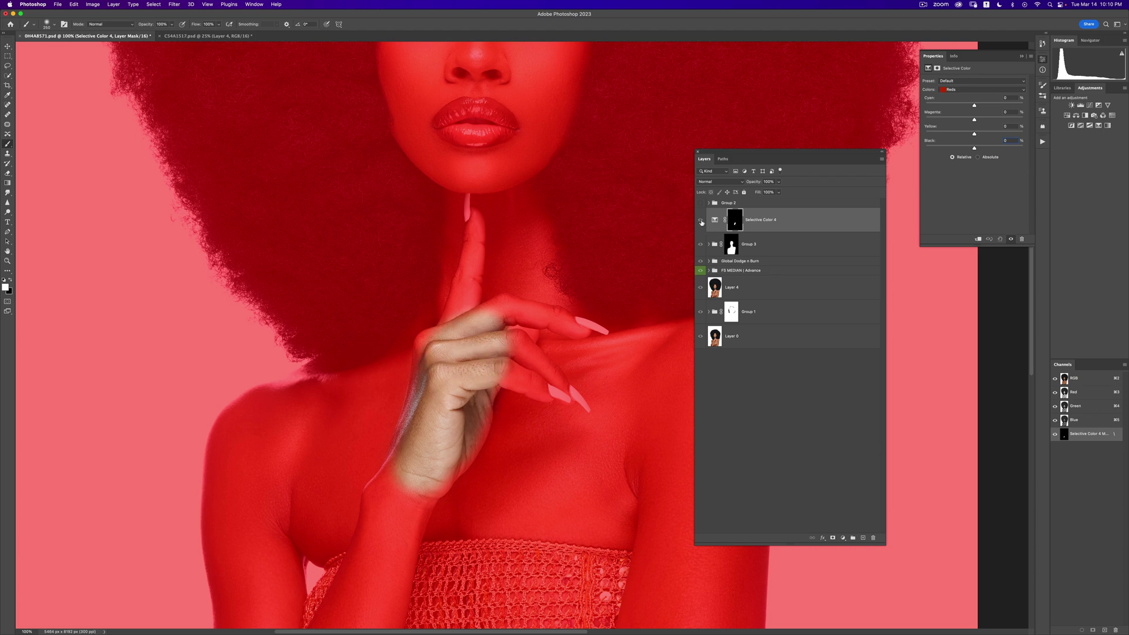
key(backslash)
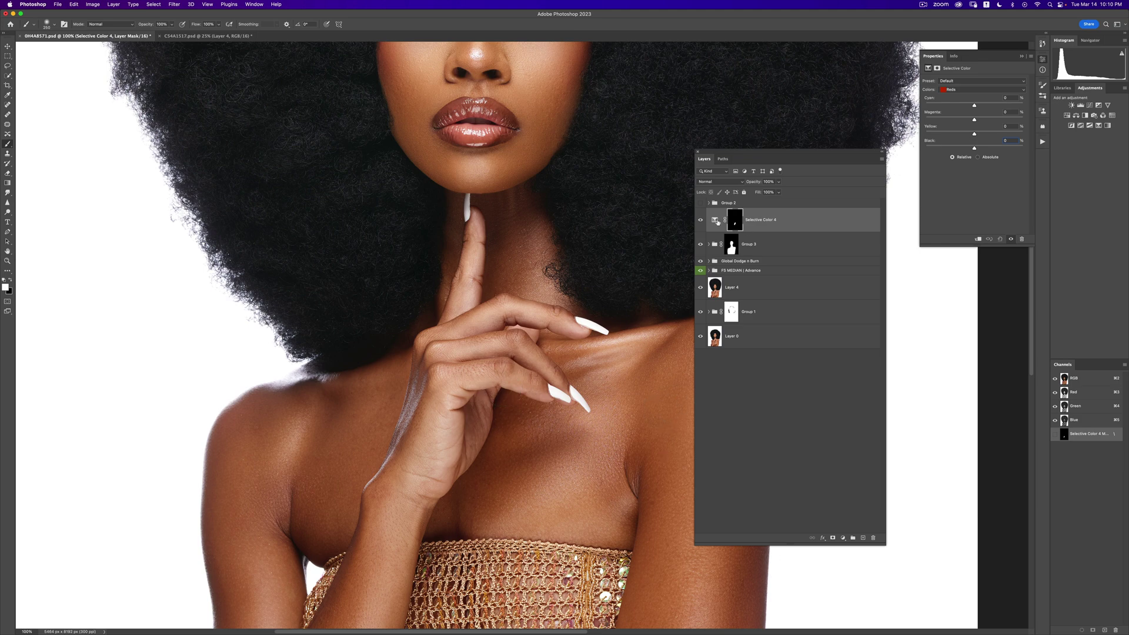
Select the Selective Color adjustment instead of its mask and set the black amount in the Blacks to +38%.
click(714, 224)
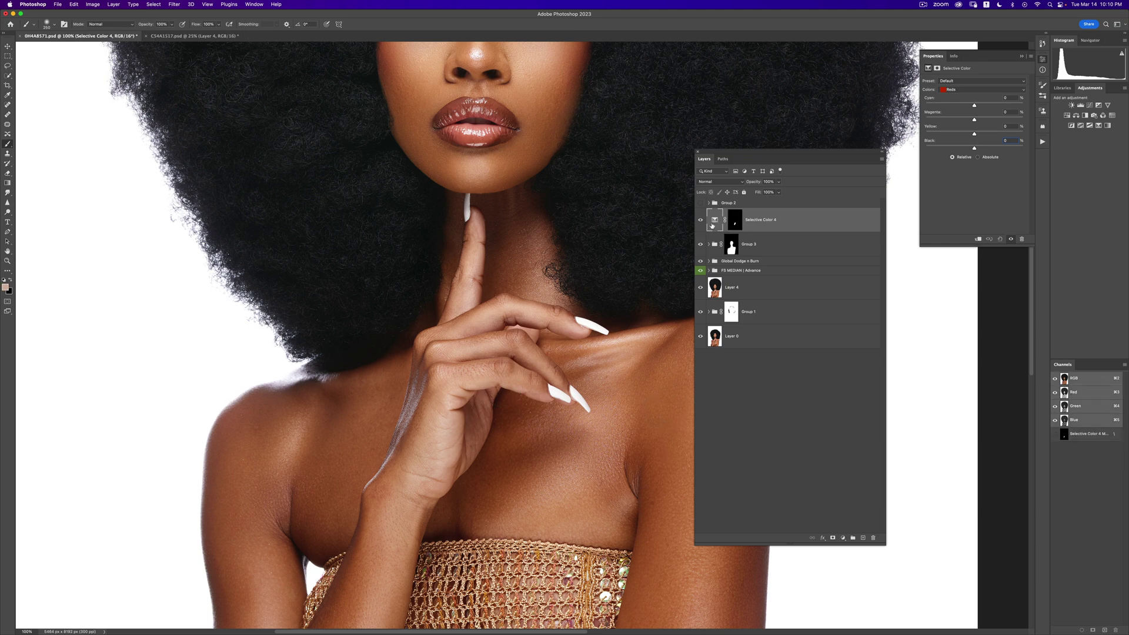
click(961, 91)
click(961, 140)
drag(976, 151, 970, 151)
mouse_move(972, 151)
mouse_down()
mouse_move(991, 149)
mouse_move(961, 151)
mouse_move(995, 150)
mouse_up()
Raise the black amount in the Reds, and set yellow to +19% and magenta to +8%.
click(972, 90)
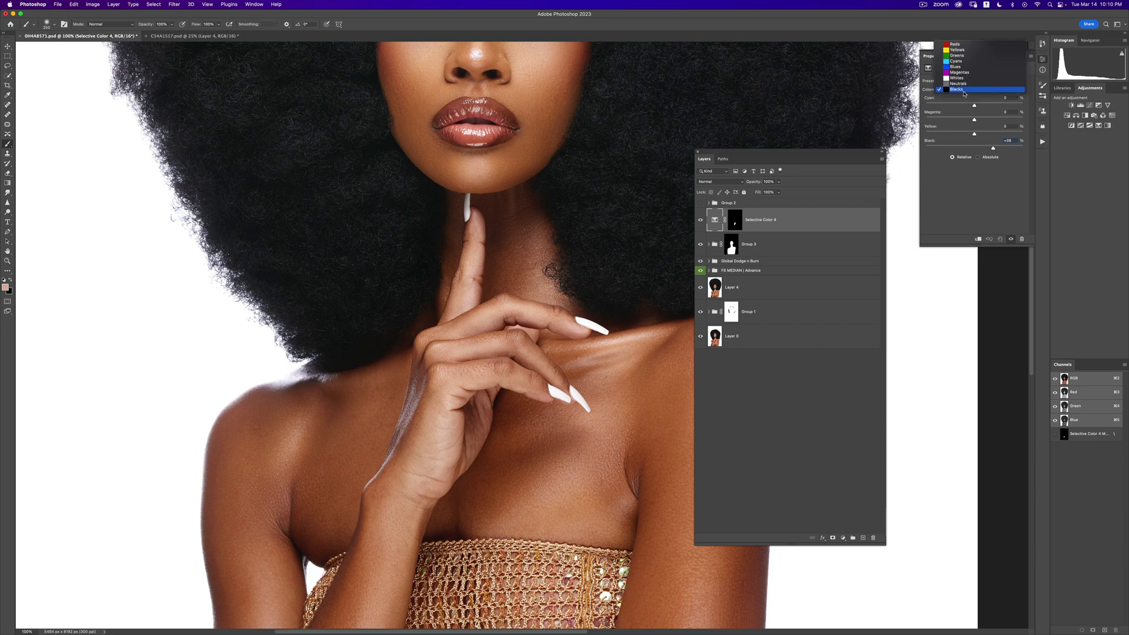
click(954, 45)
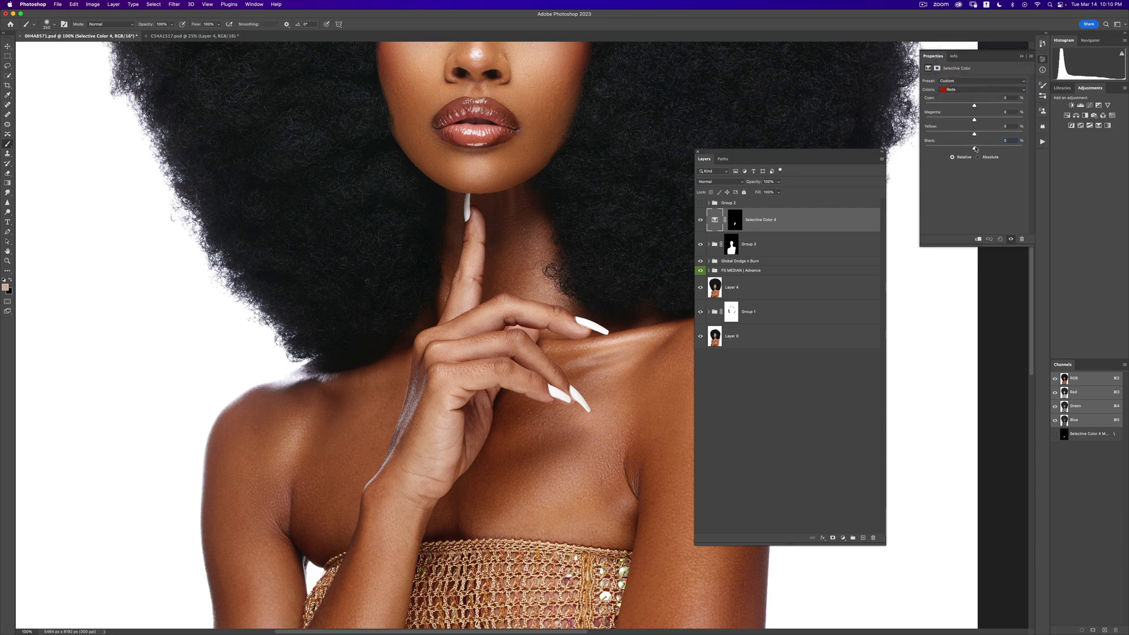
drag(979, 150, 993, 149)
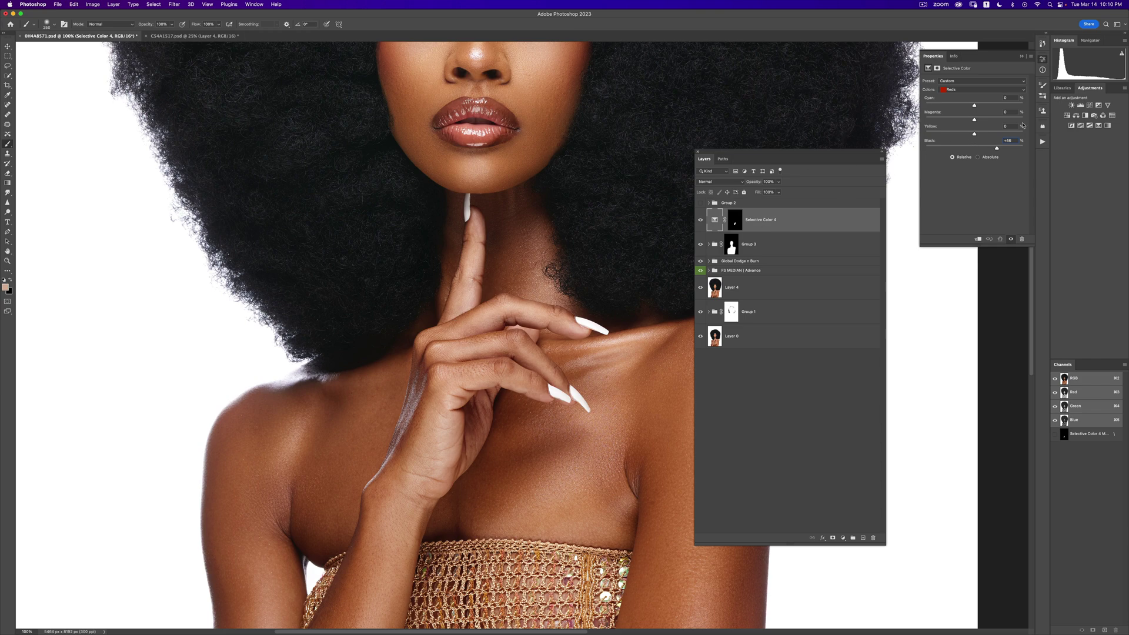
drag(975, 134, 986, 135)
drag(979, 121, 981, 120)
Adjust the Yellows range, raising its black amount, and compare the hand with and without the Selective Color layer.
click(954, 92)
click(956, 99)
click(700, 223)
click(700, 221)
click(702, 223)
click(700, 221)
click(955, 92)
click(957, 98)
drag(974, 150, 983, 149)
Show the Selective Color mask as an overlay and extend the white painting over the bent fingers with a smaller brush.
click(733, 227)
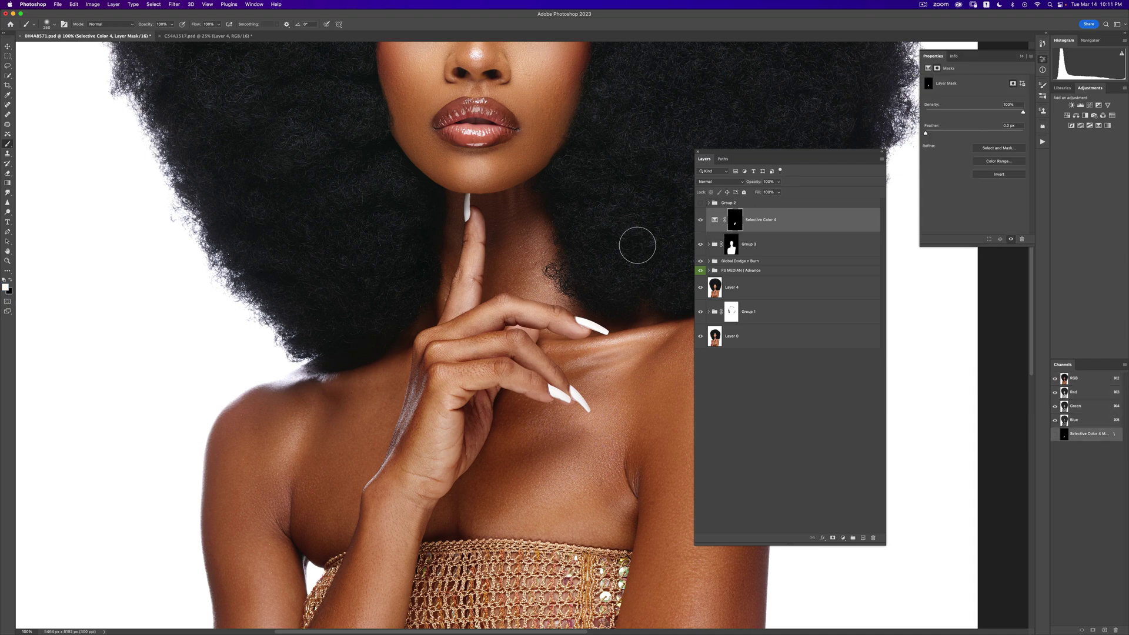
key(bracketleft)
key(backslash)
key(bracketleft)
key(bracketleft)
key(bracketleft)
key(bracketleft)
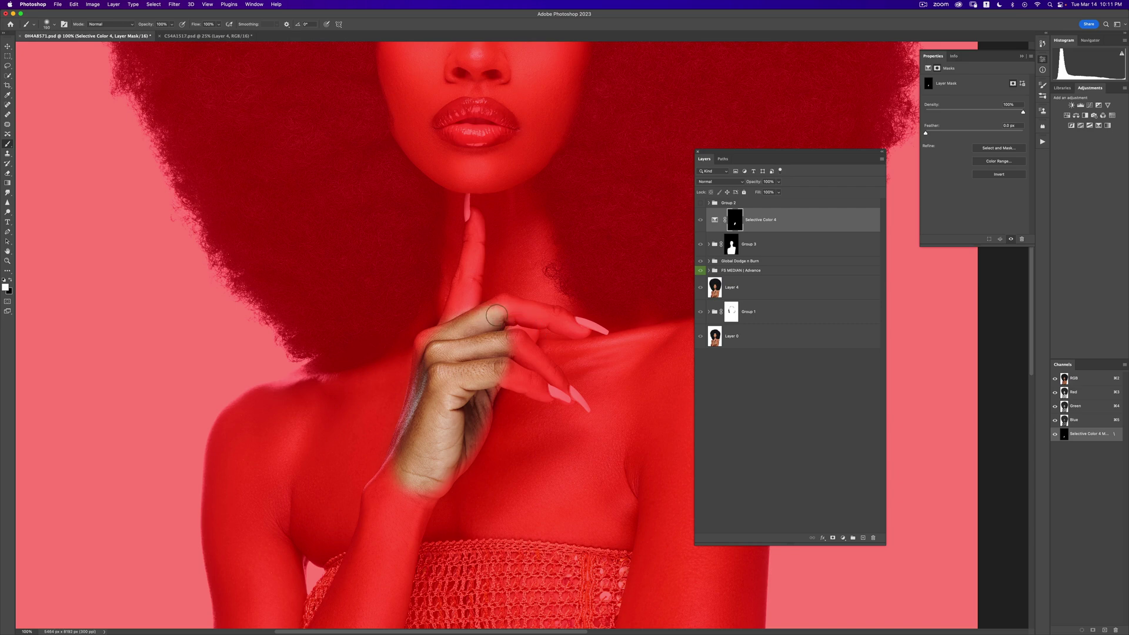
mouse_move(494, 318)
mouse_down()
mouse_move(547, 319)
mouse_move(507, 307)
mouse_move(576, 329)
mouse_move(503, 316)
mouse_move(522, 329)
mouse_move(509, 345)
mouse_move(559, 380)
mouse_move(505, 373)
mouse_move(539, 389)
mouse_move(500, 364)
mouse_move(524, 371)
mouse_up()
drag(442, 348, 429, 338)
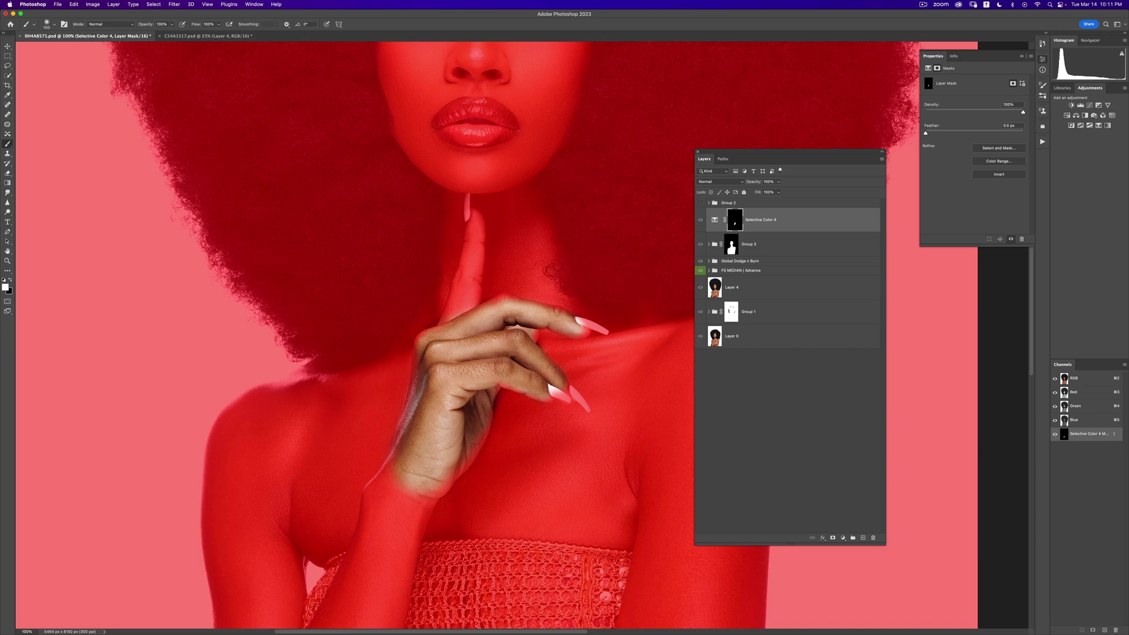
Paint the raised index finger and the remaining finger edges into the Selective Color mask, and hide the overlay.
mouse_move(471, 311)
mouse_down()
mouse_move(478, 252)
mouse_move(451, 321)
mouse_move(474, 219)
mouse_move(466, 319)
mouse_up()
key(bracketleft)
key(bracketleft)
key(bracketleft)
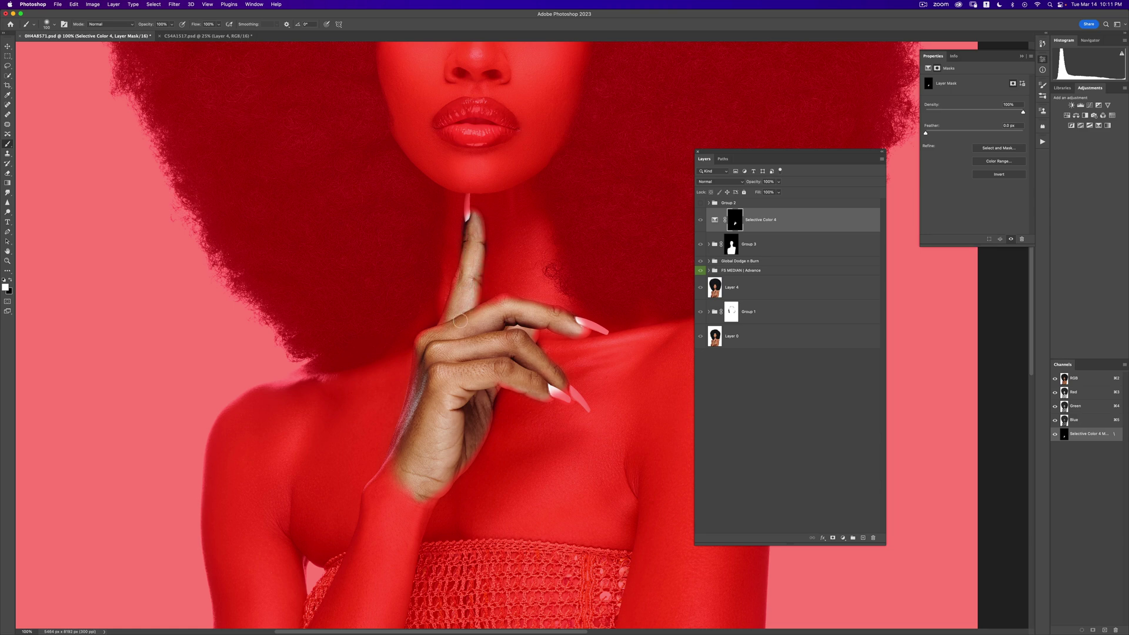
mouse_move(550, 392)
mouse_down()
mouse_move(565, 395)
mouse_move(552, 391)
mouse_up()
key(backslash)
Compare the whole portrait with and without the hand's Selective Color layer.
key(z)
alt+click(541, 379)
click(541, 380)
key(b)
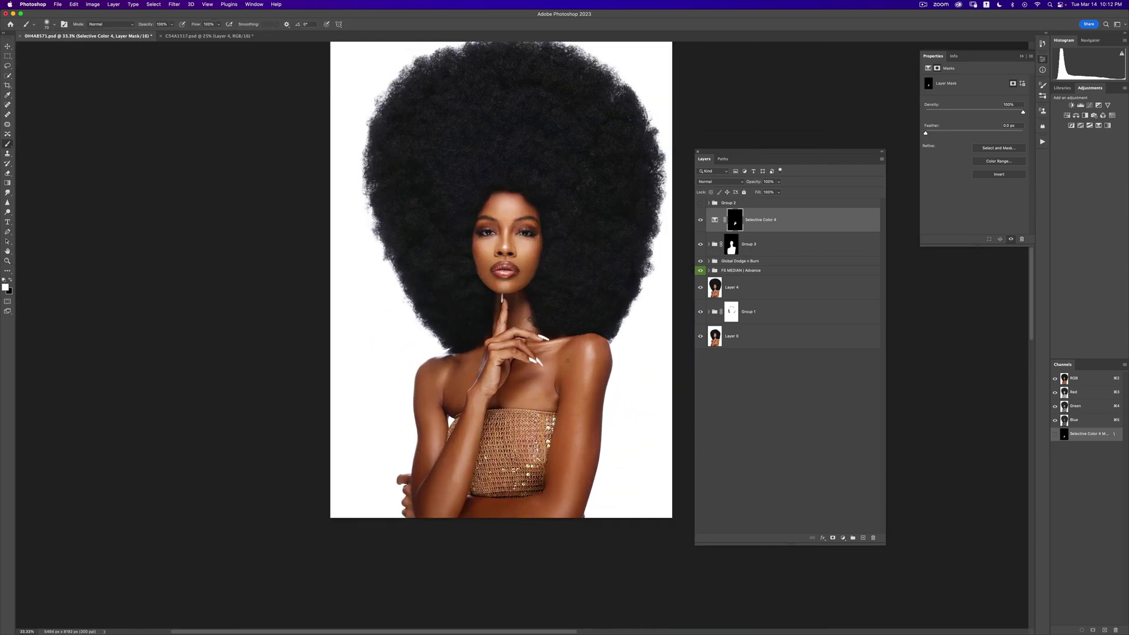
click(701, 220)
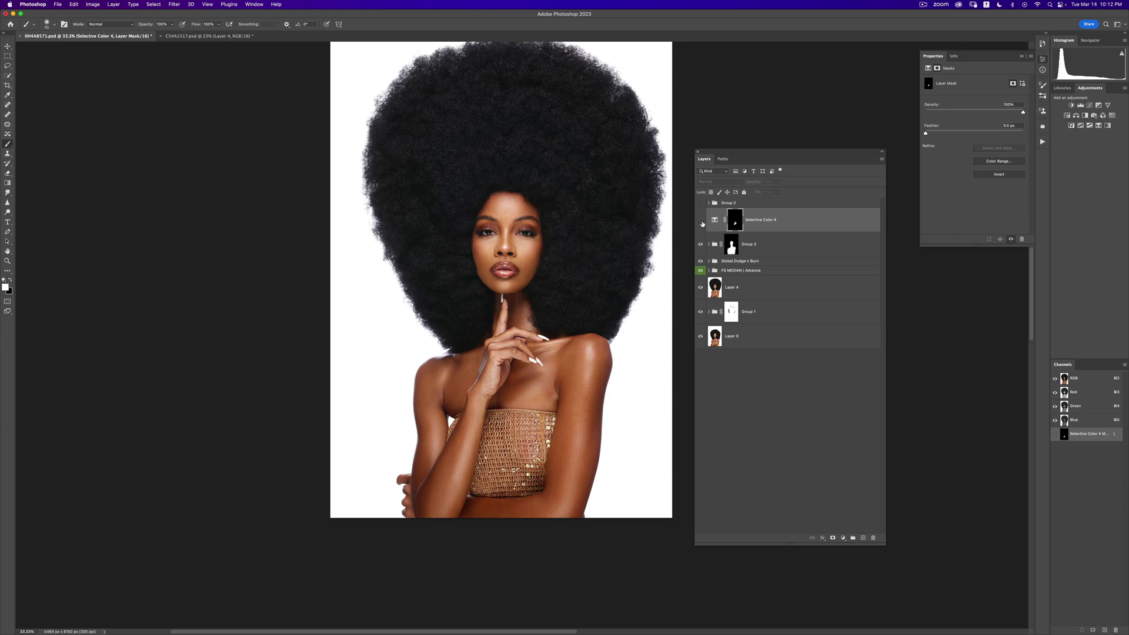
click(700, 221)
click(704, 224)
click(701, 221)
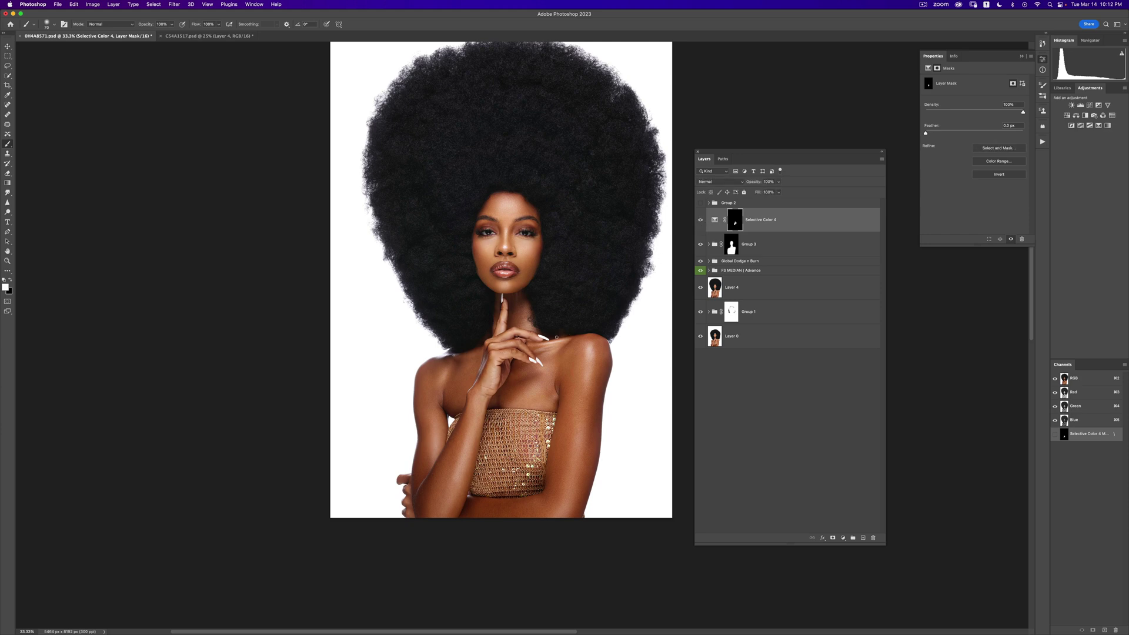
Reduce the hand's Selective Color black amount to +15% in the Blacks and +32% in the Reds.
scroll(554, 341, down, 1)
scroll(542, 328, up, 2)
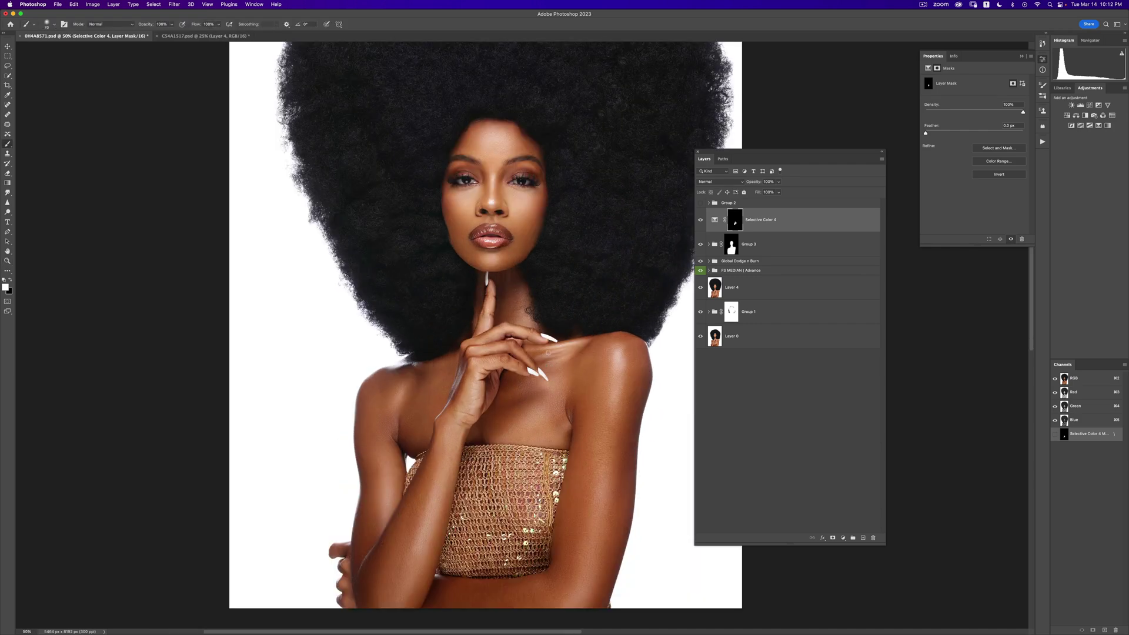
click(715, 221)
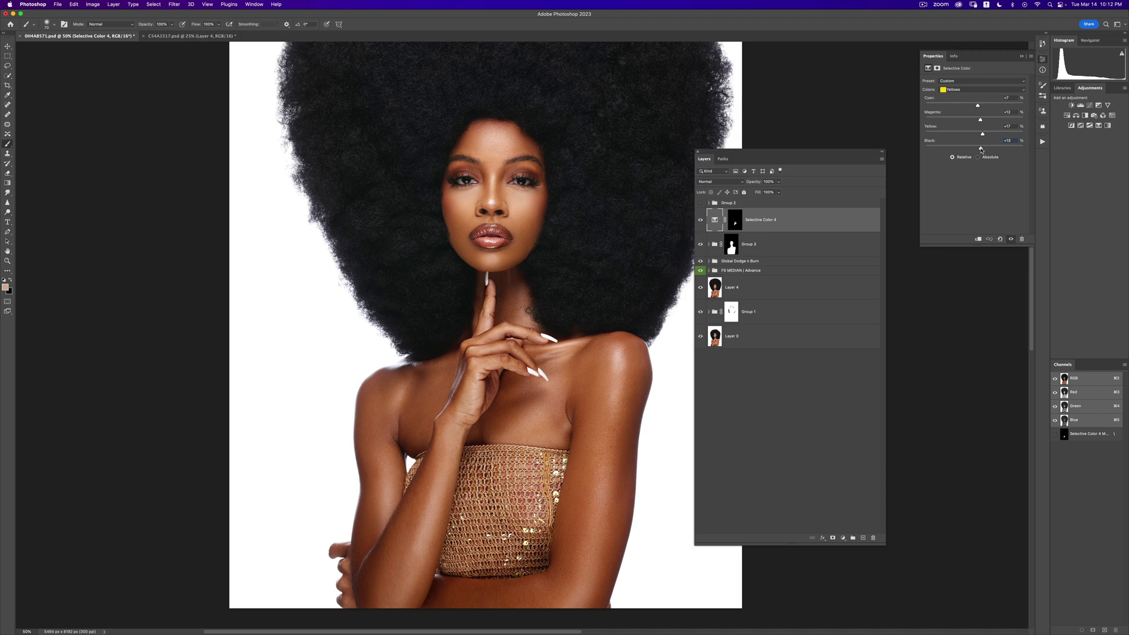
click(962, 92)
click(973, 122)
click(962, 89)
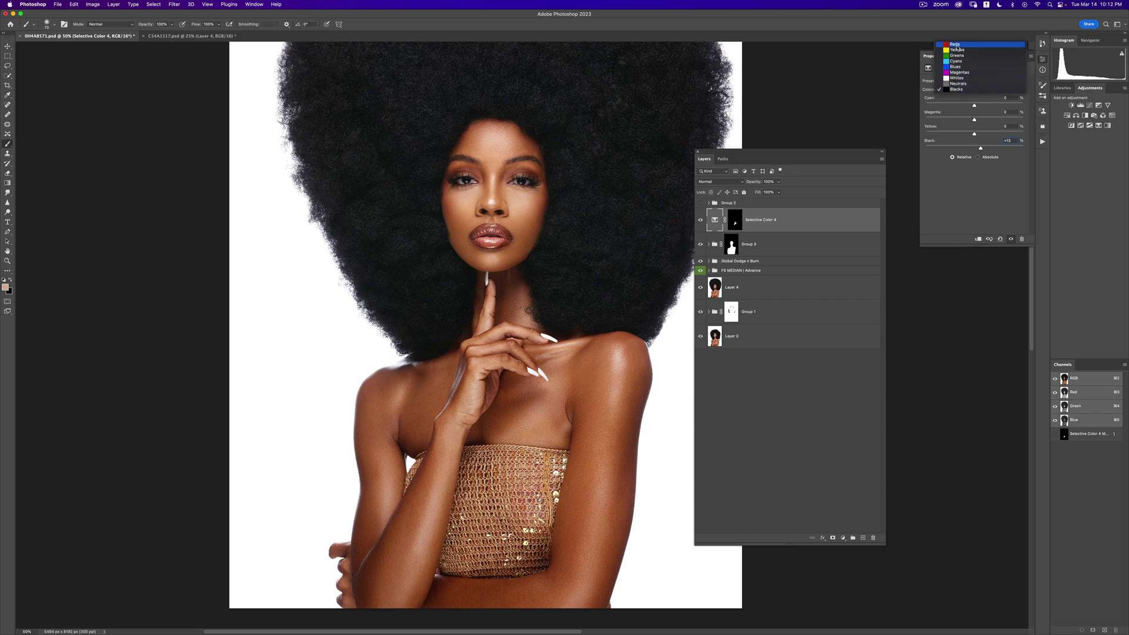
click(954, 46)
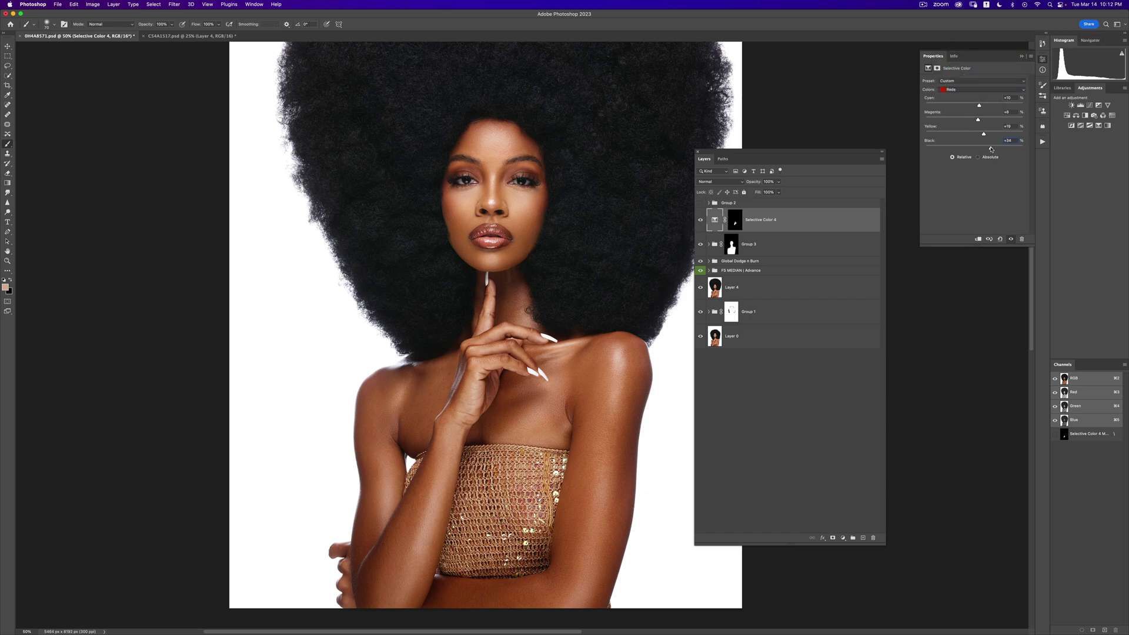
Examine how the hand's tone matches the face, chest and shoulders at several magnifications.
key(z)
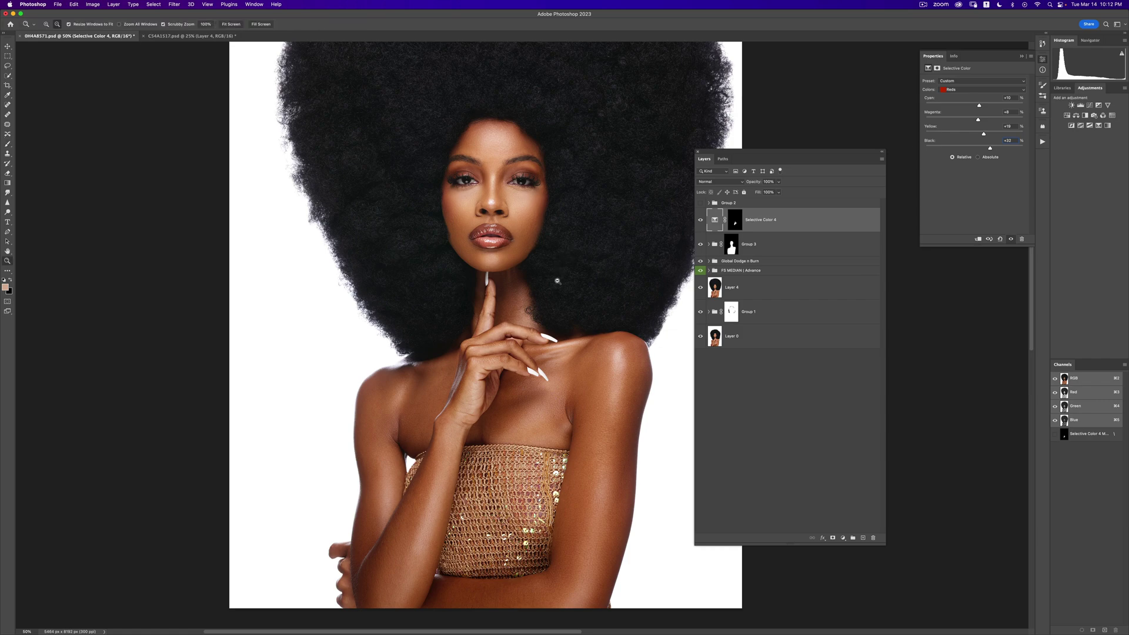
alt+click(561, 283)
alt+click(562, 282)
alt+click(570, 318)
click(570, 318)
click(570, 317)
click(574, 306)
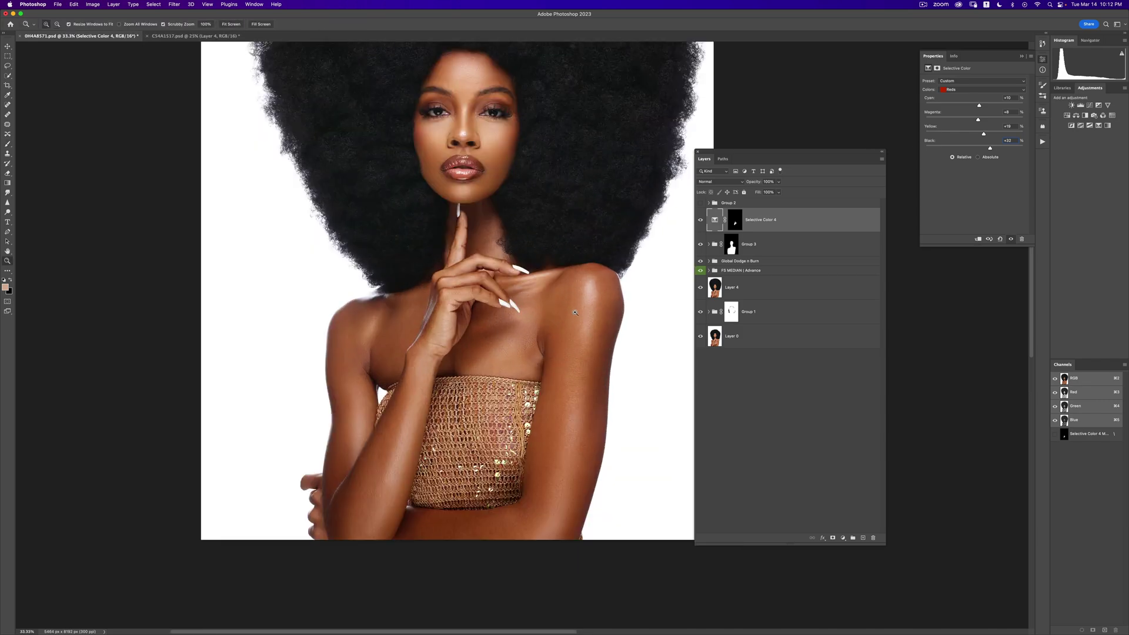
alt+click(579, 280)
alt+click(579, 280)
key(b)
drag(581, 273, 549, 313)
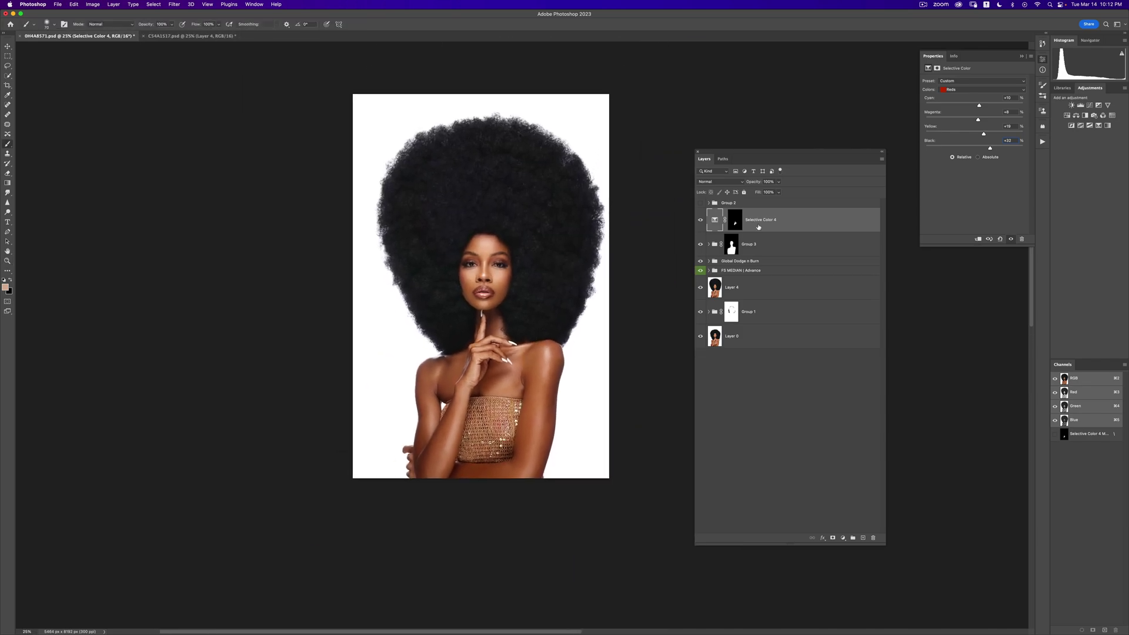
Group the Selective Color 4 layer with Group 3 and compare the portrait with the new group on and off.
shift+click(764, 252)
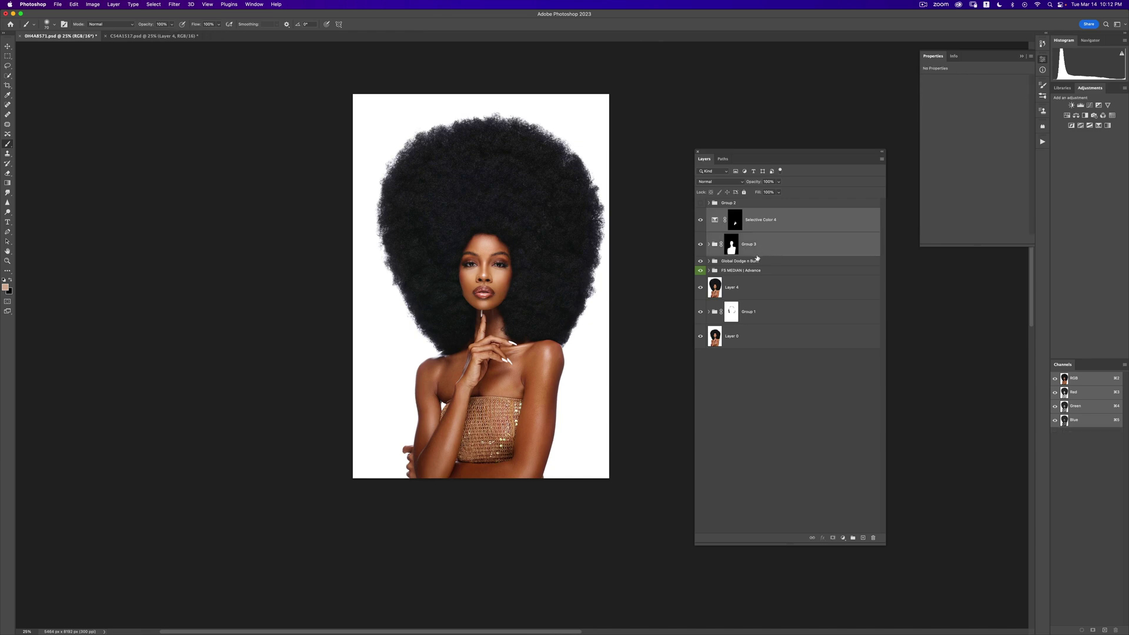
key(super+g)
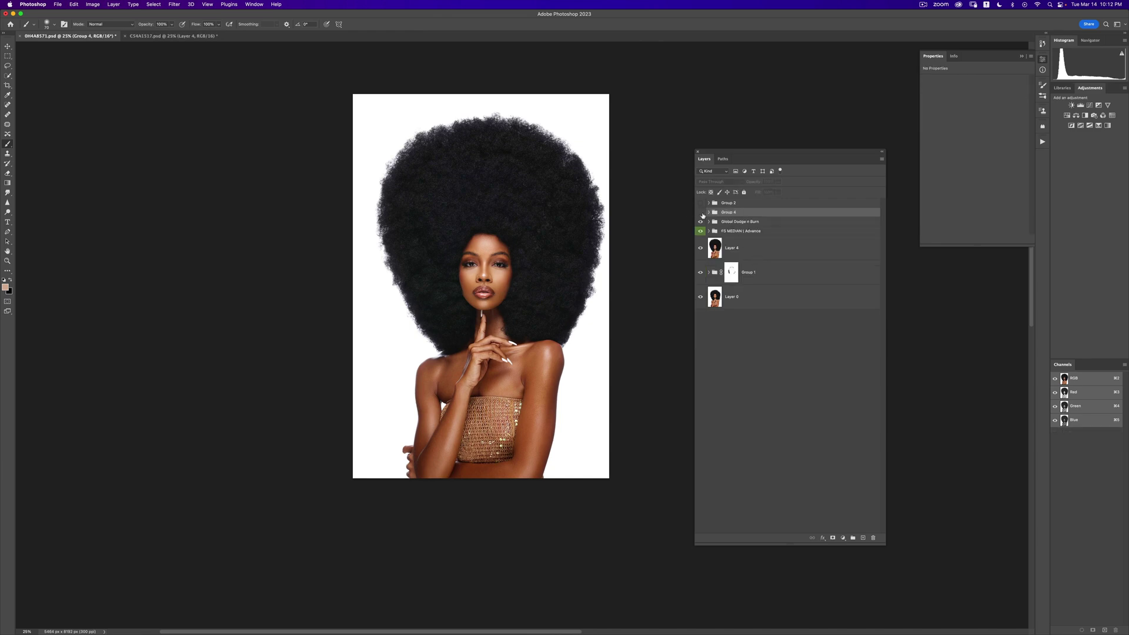
click(701, 213)
click(701, 213)
click(701, 213)
click(701, 213)
Add a new empty layer above Group 4 and switch to the Clone Stamp tool to work on the hair.
key(z)
click(451, 244)
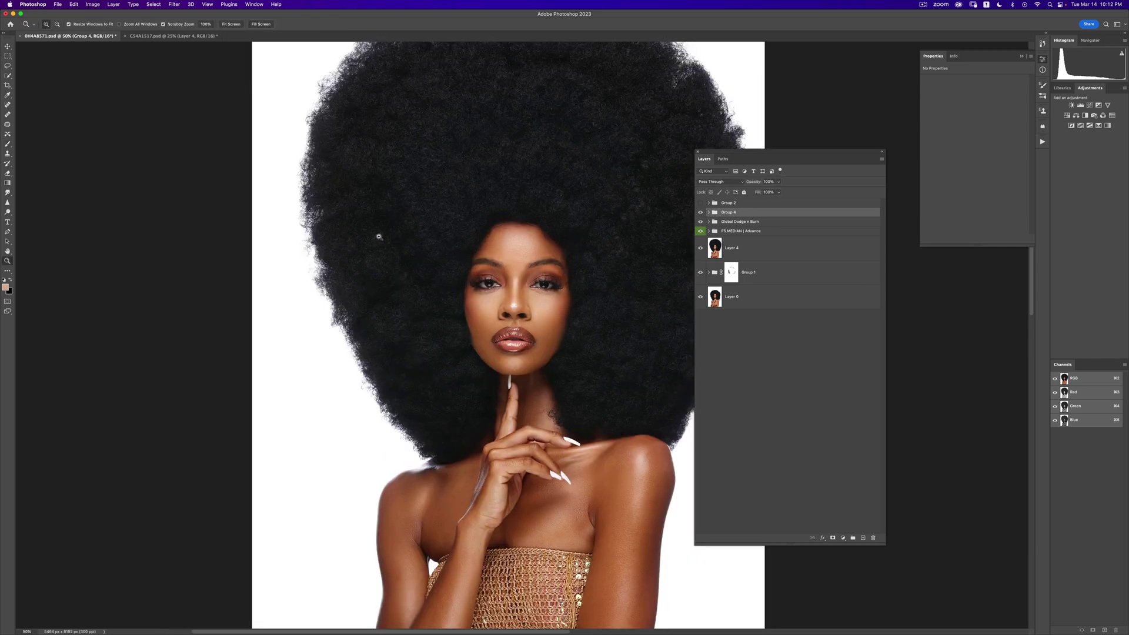
key(b)
scroll(378, 247, up, 5)
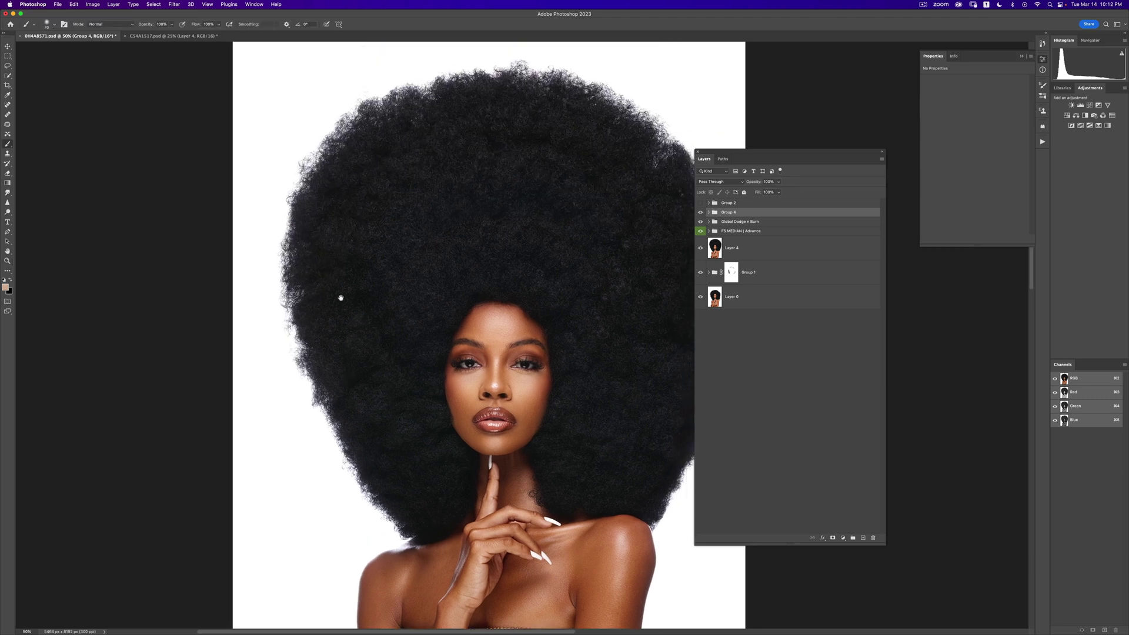
scroll(670, 186, right, 5)
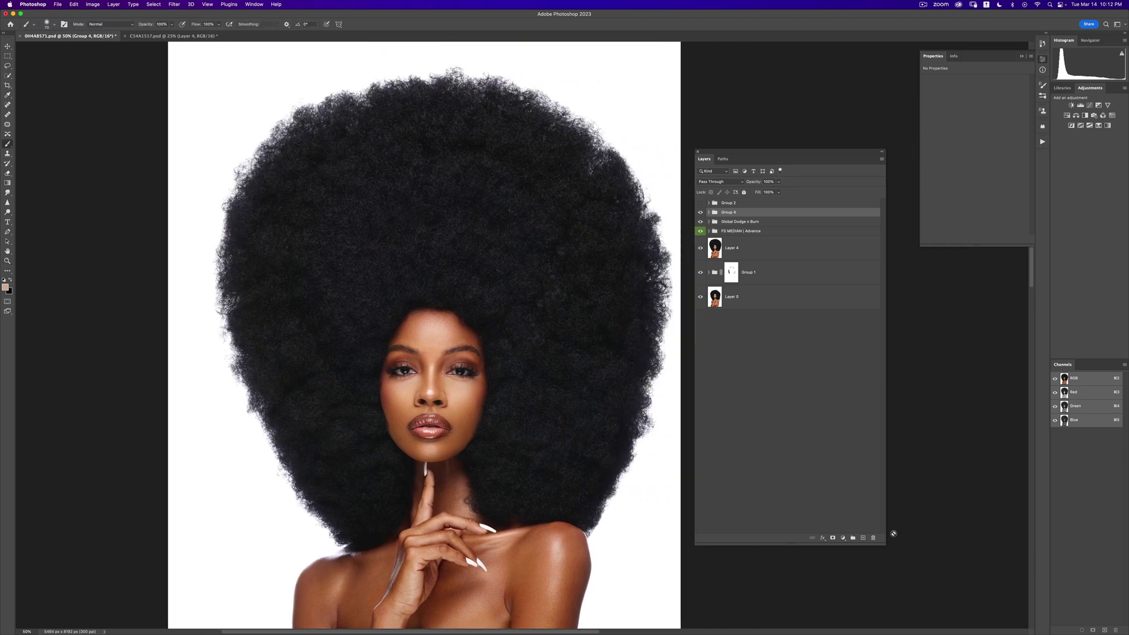
click(863, 538)
key(s)
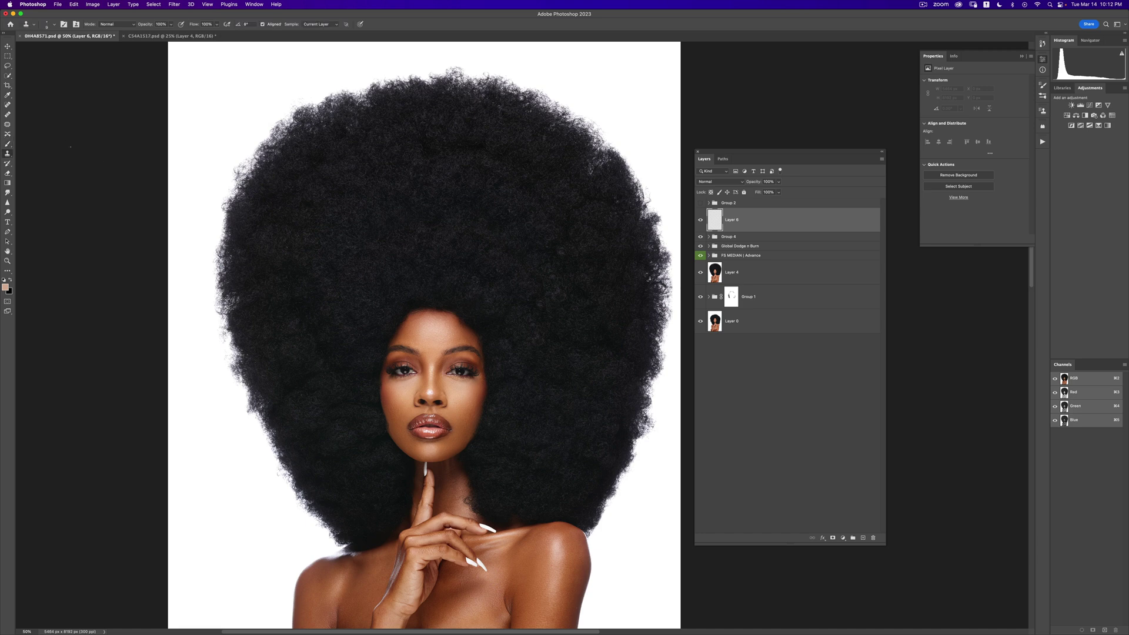
Set the Clone Stamp to sample all layers with a lower flow and a larger brush.
click(324, 25)
click(318, 43)
key(bracketright)
key(bracketright)
key(bracketright)
key(bracketright)
key(bracketright)
click(217, 24)
drag(195, 35, 189, 36)
key(bracketright)
key(bracketright)
key(bracketright)
key(bracketright)
Clone over uneven patches along both sides of the afro's outline and compare the portrait with Layer 6 on and off.
mouse_move(602, 200)
mouse_down()
mouse_move(589, 158)
mouse_move(600, 180)
mouse_up()
mouse_move(255, 304)
mouse_down()
mouse_move(242, 325)
mouse_move(247, 291)
mouse_move(236, 257)
mouse_move(228, 287)
mouse_move(362, 109)
mouse_move(326, 125)
mouse_move(356, 108)
mouse_up()
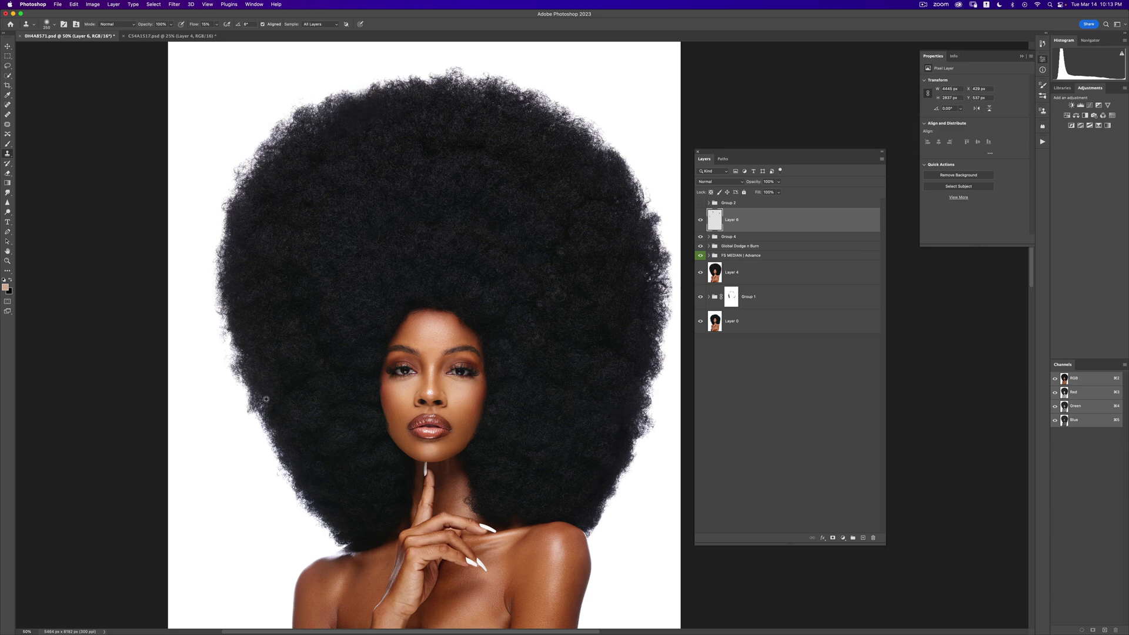
drag(261, 398, 284, 428)
drag(651, 267, 637, 294)
key(z)
alt+click(608, 300)
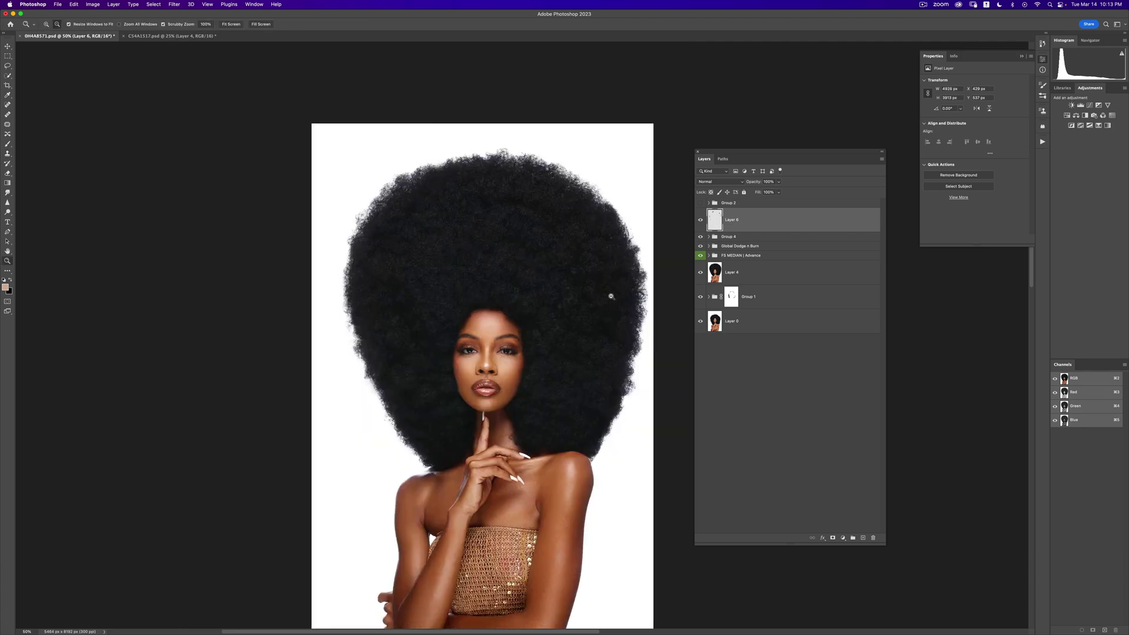
alt+click(639, 311)
key(s)
click(701, 220)
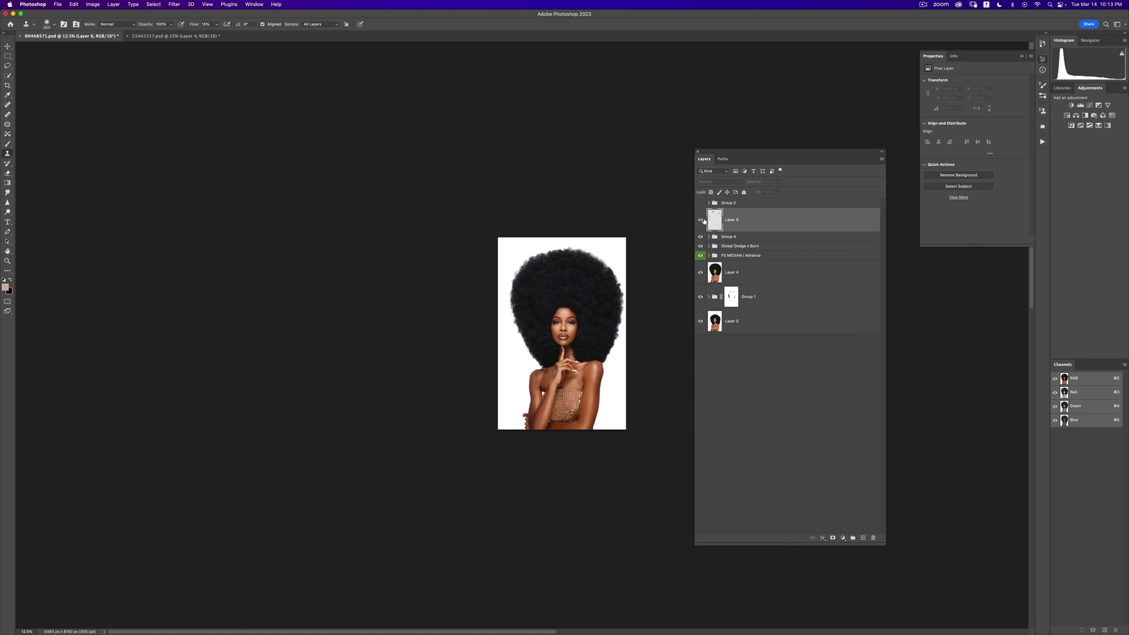
Clean up the upper part of the afro's right edge using a smaller, harder Clone Stamp brush.
super+click(598, 336)
drag(564, 330, 480, 343)
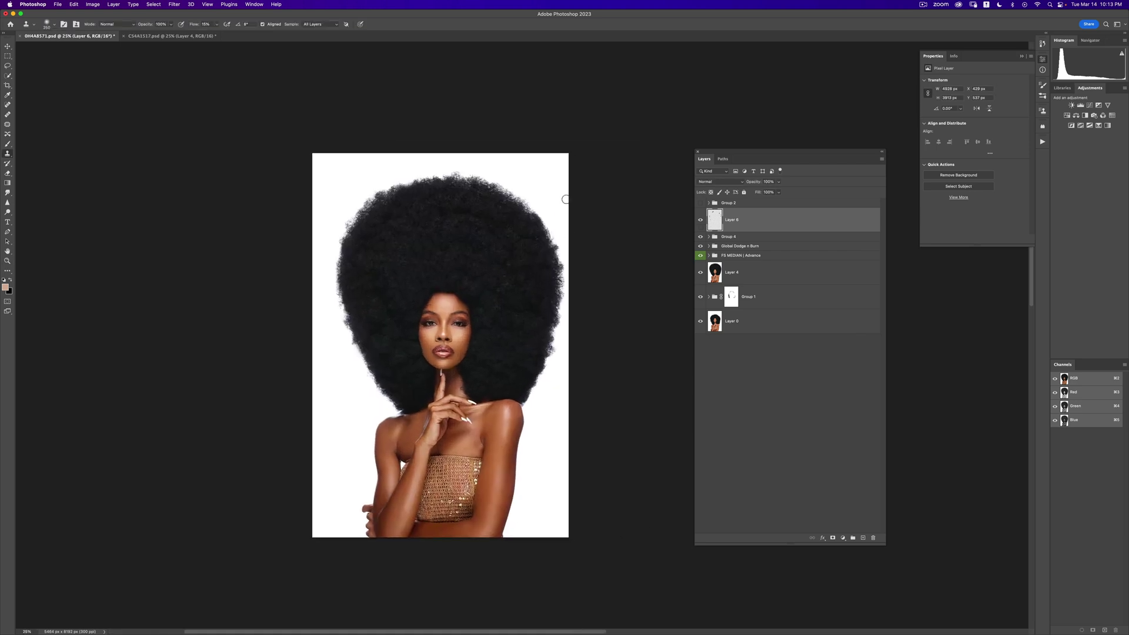
drag(560, 274, 570, 274)
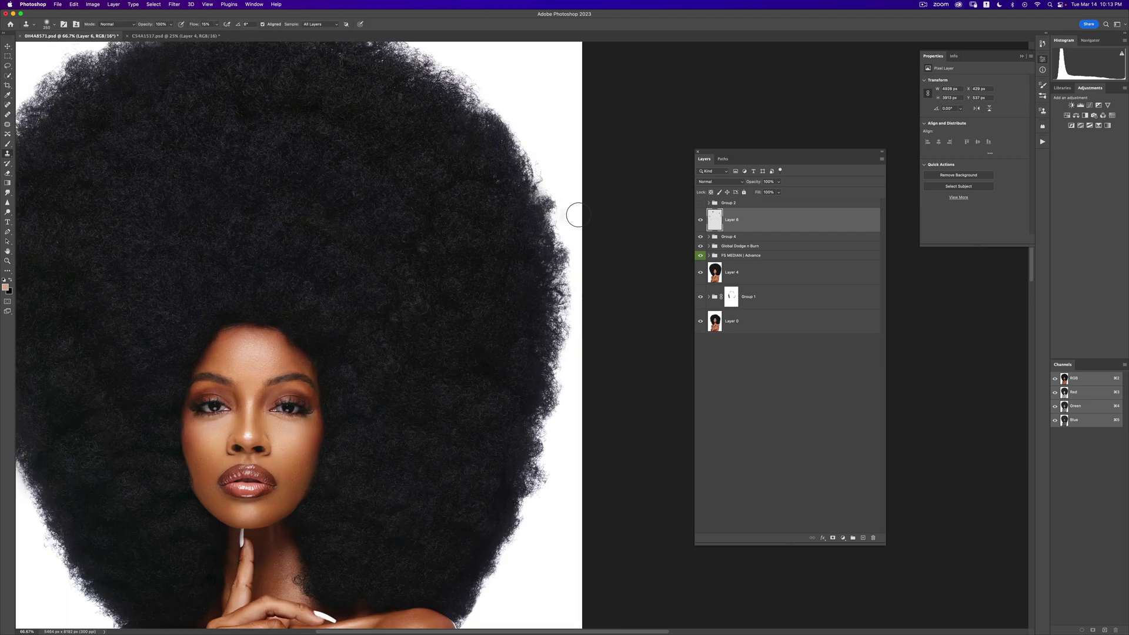
key(bracketleft)
key(bracketleft)
key(bracketleft)
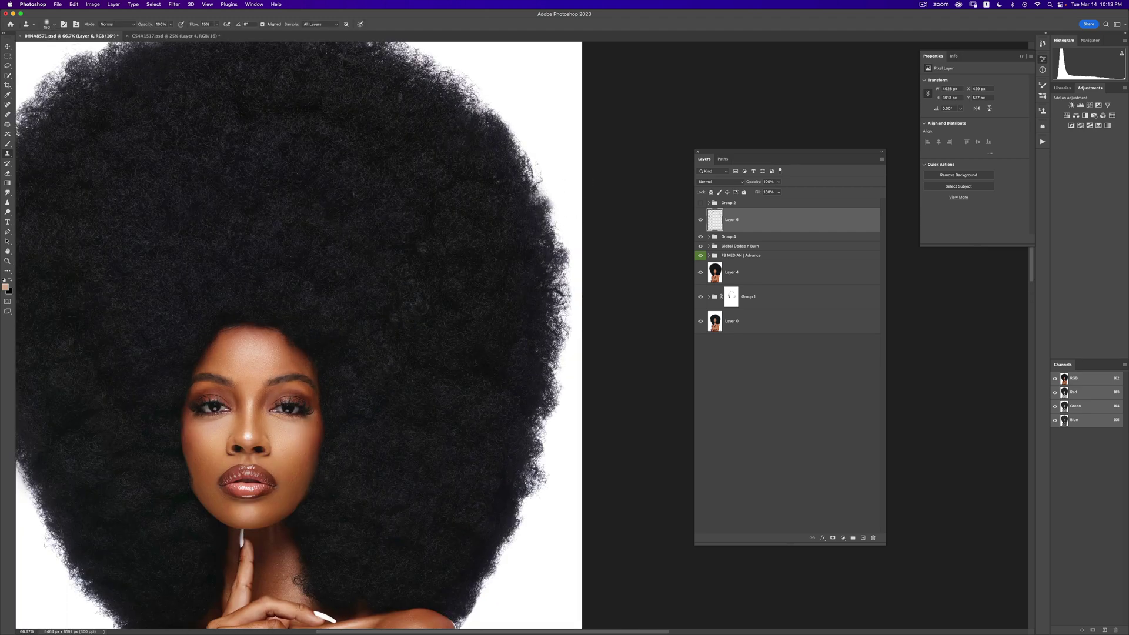
click(54, 26)
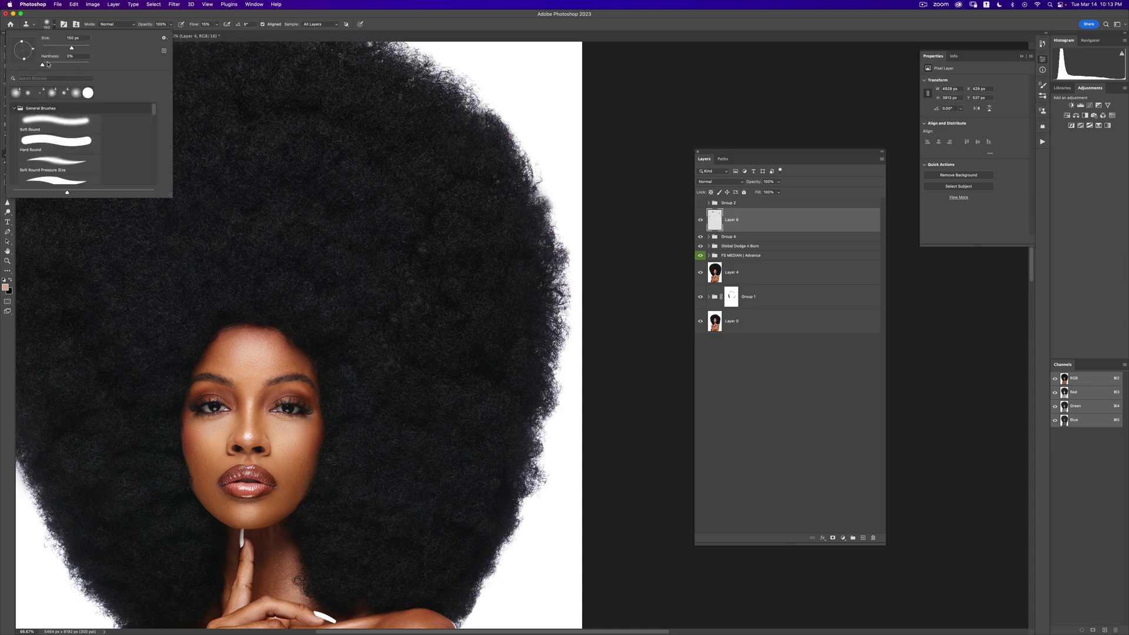
key(Return)
alt+click(565, 193)
drag(564, 216, 552, 181)
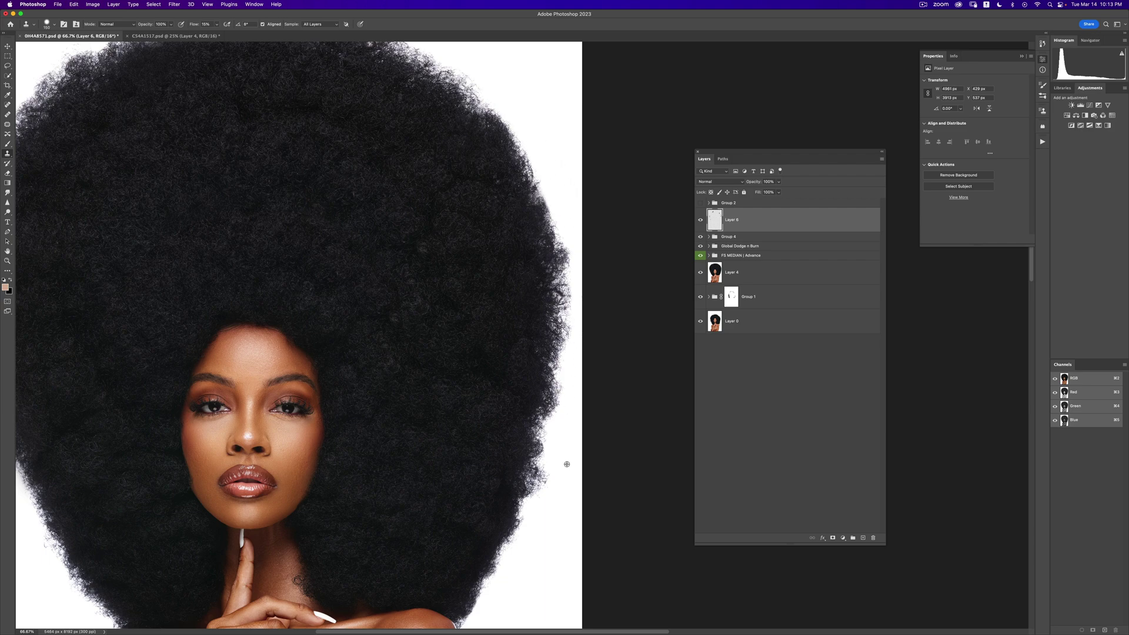
Clone away stray hairs along the lower part of the afro's right edge, sampling the nearby background.
alt+click(554, 527)
drag(549, 464, 569, 415)
alt+click(545, 525)
drag(558, 465, 547, 478)
key(z)
alt+click(542, 474)
alt+click(551, 482)
alt+click(551, 482)
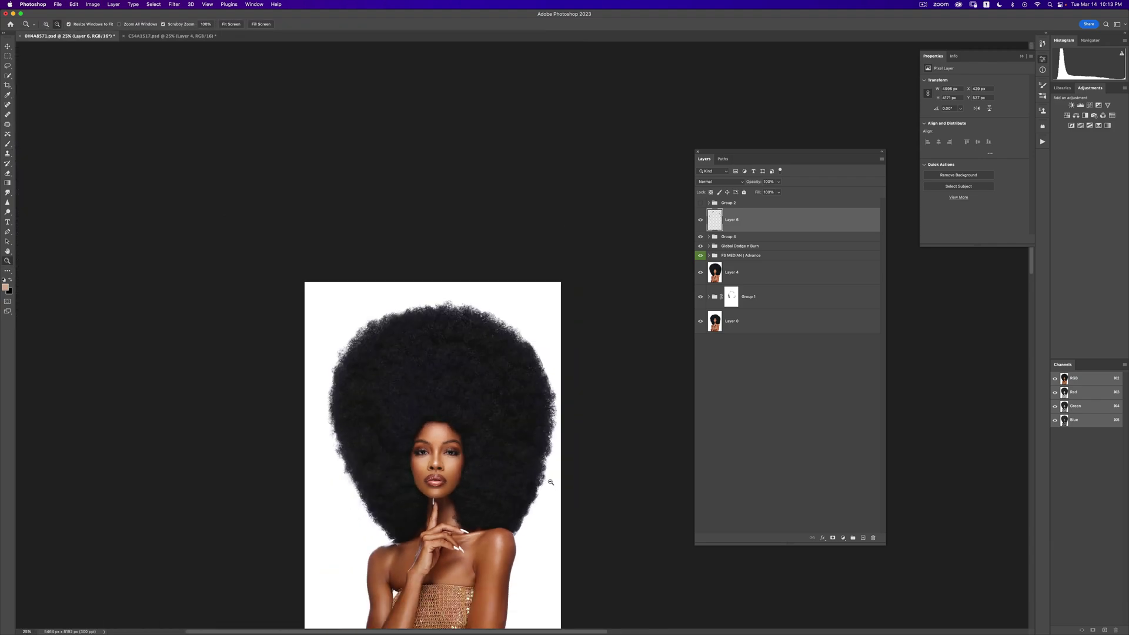
alt+click(551, 482)
click(541, 453)
key(s)
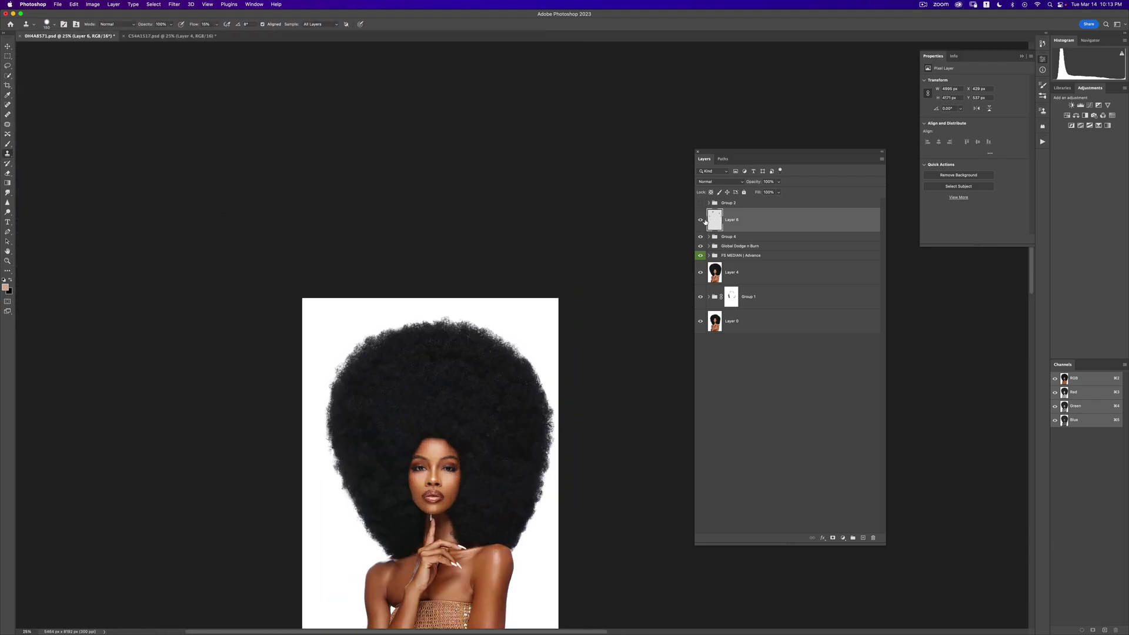
Tidy the remaining stray hairs on the afro's left side, upper left curve and right edge with the Clone Stamp.
super+click(554, 423)
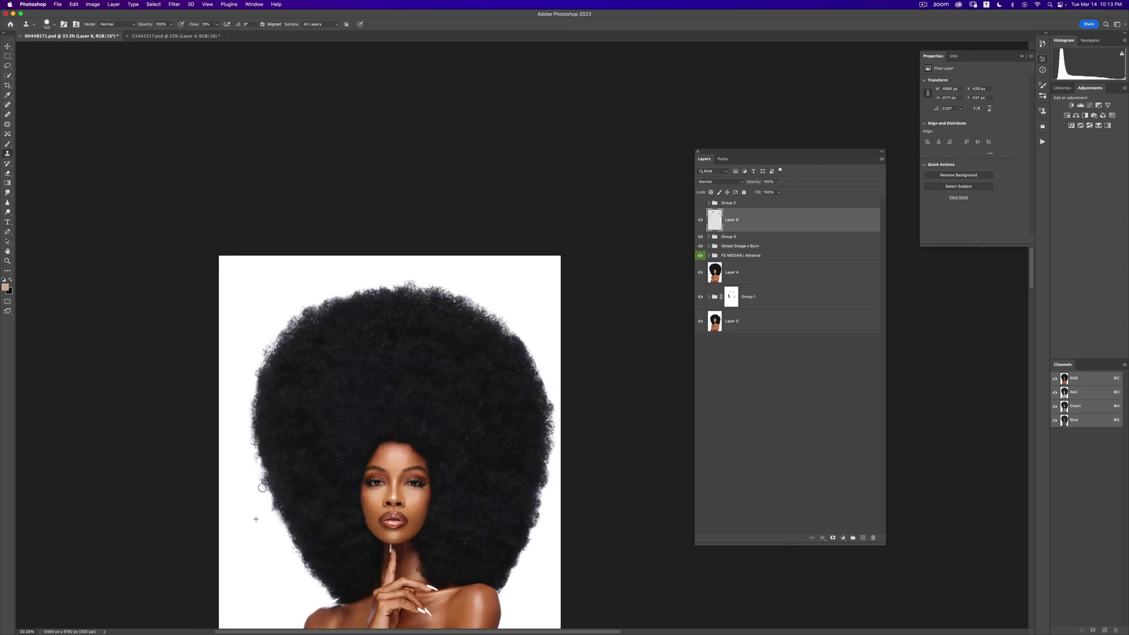
mouse_move(259, 478)
mouse_down()
mouse_move(273, 482)
mouse_move(271, 464)
mouse_up()
alt+click(239, 473)
drag(307, 294, 301, 301)
alt+click(551, 369)
mouse_move(559, 406)
mouse_down()
mouse_move(551, 415)
mouse_move(553, 397)
mouse_move(557, 410)
mouse_up()
Examine the hair outline and the overall portrait at several magnifications.
key(z)
alt+click(500, 418)
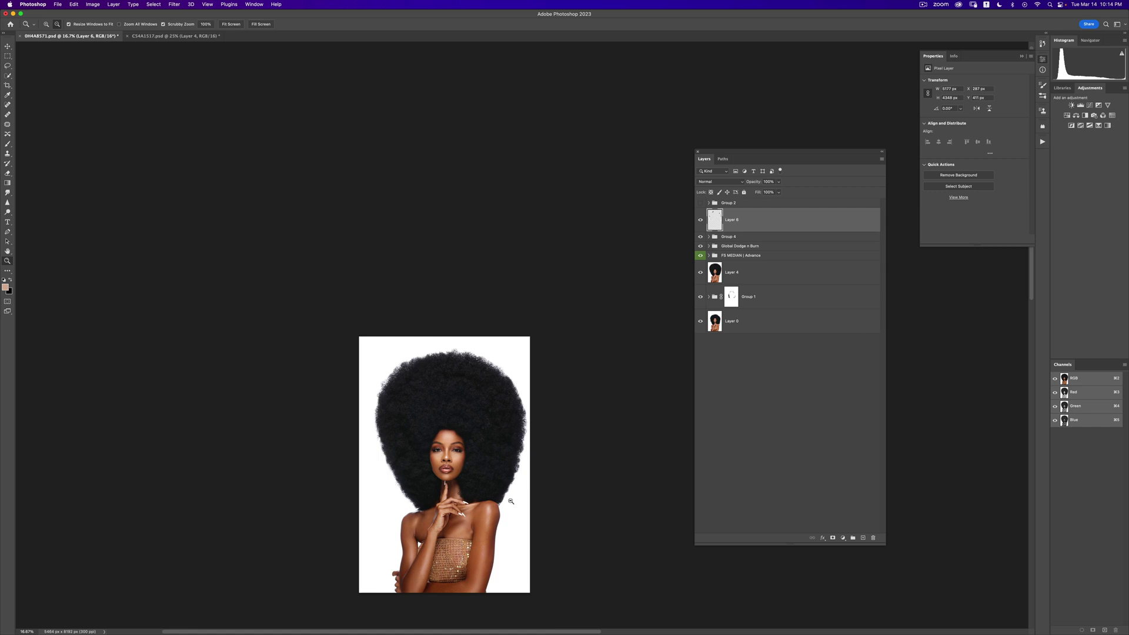
click(507, 484)
alt+click(517, 480)
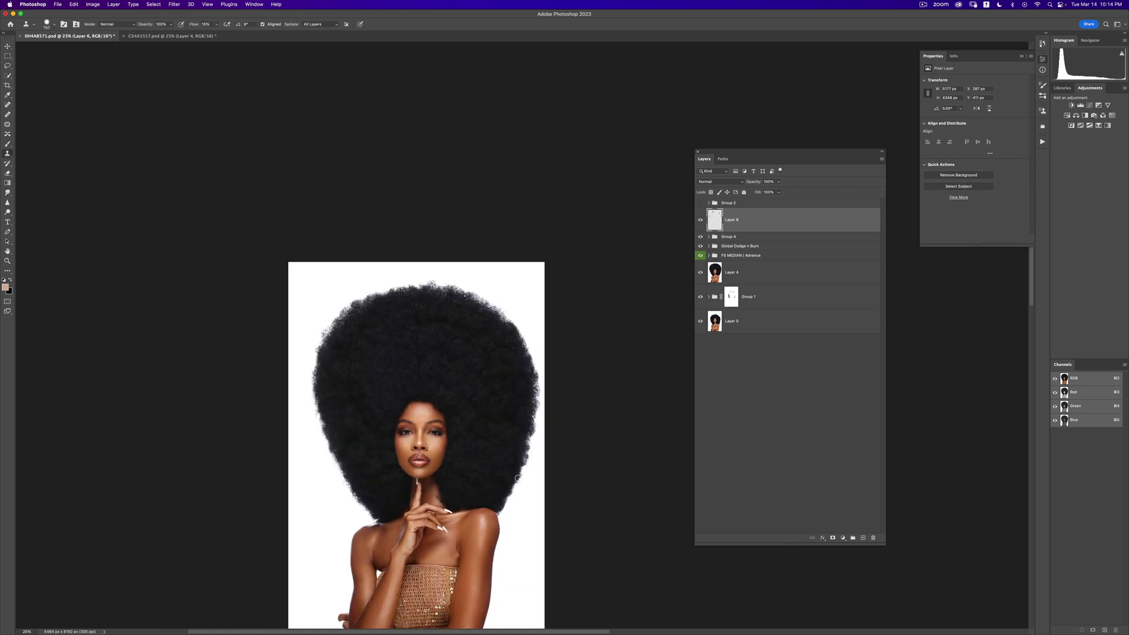
scroll(517, 382, down, 5)
key(s)
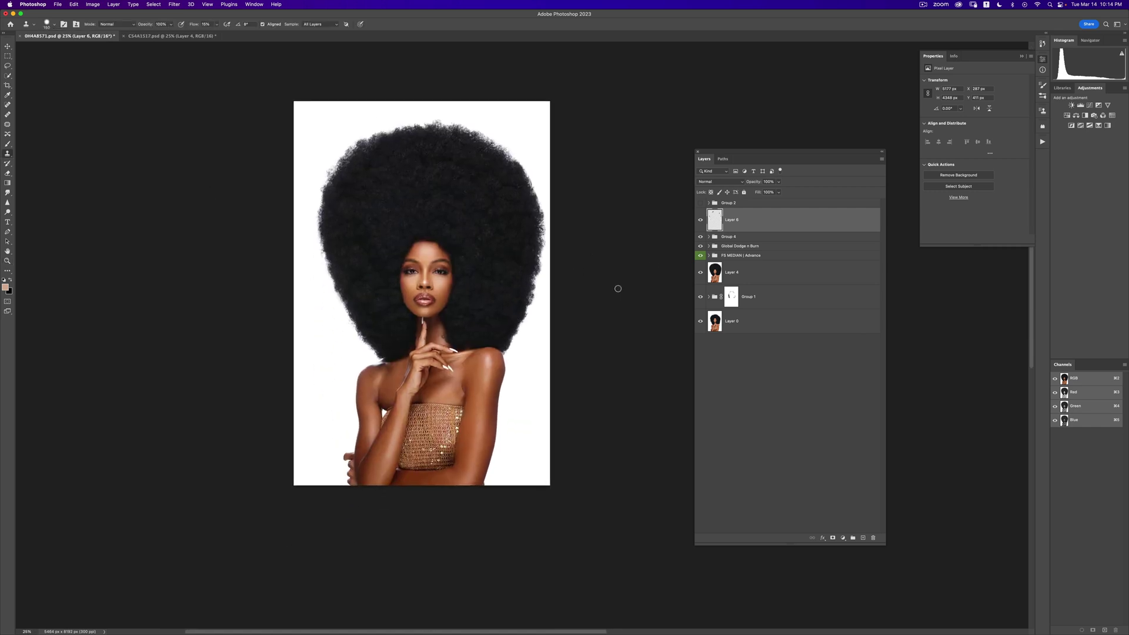
click(321, 252)
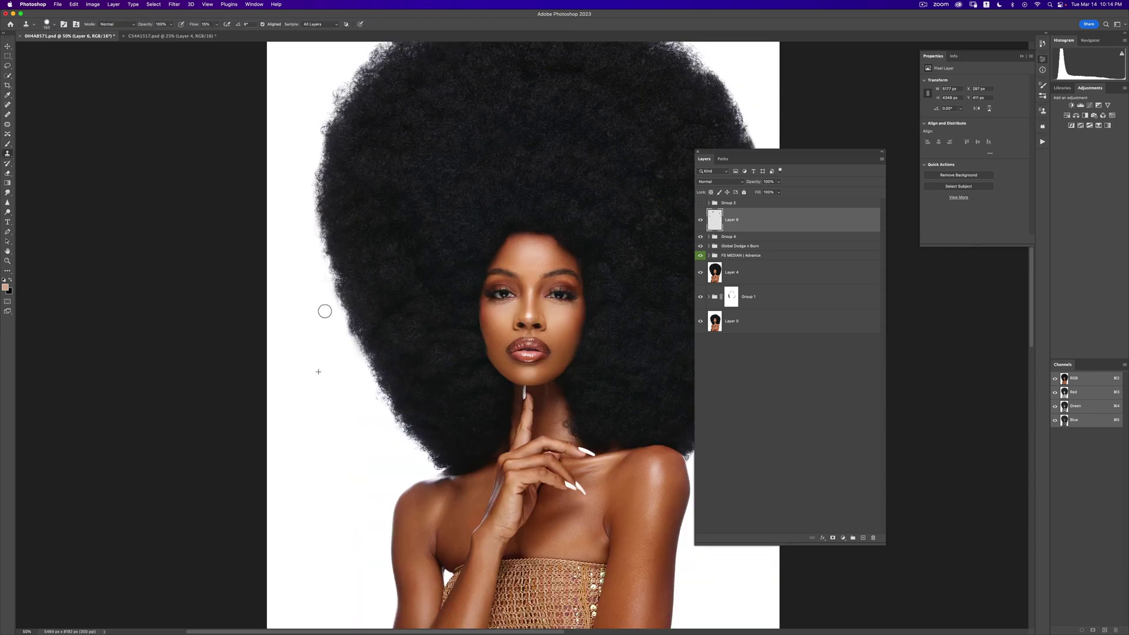
key(z)
alt+click(368, 310)
alt+click(388, 306)
alt+click(388, 306)
click(408, 303)
click(408, 303)
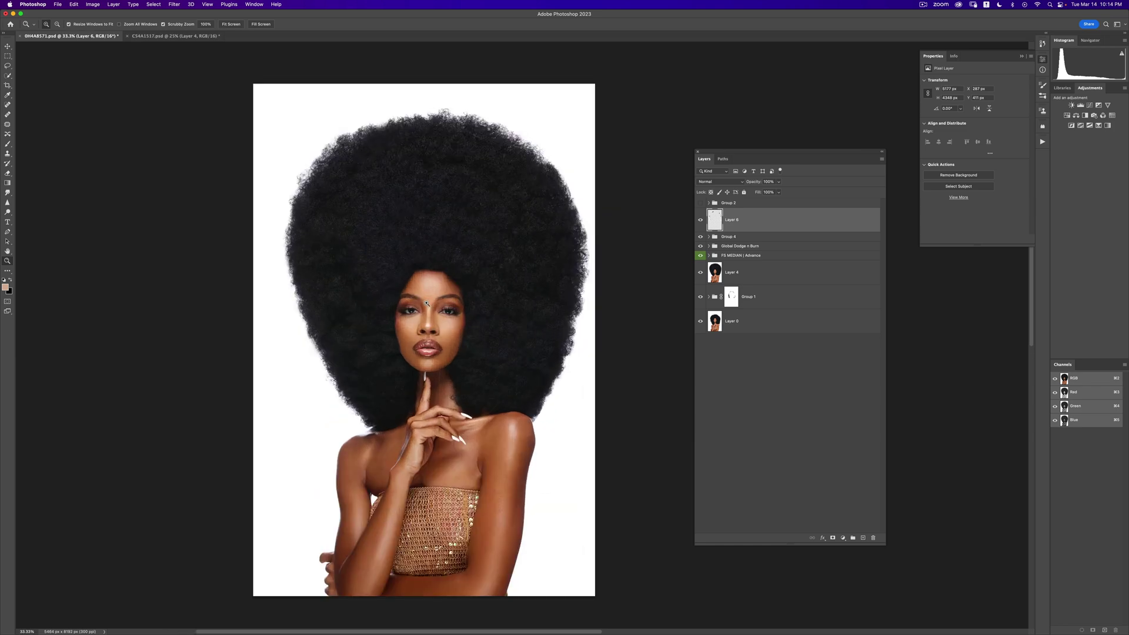
click(412, 303)
click(414, 302)
Run the Eyes N Teeth Whitening action and select the Photo Filter 1 layer's mask in its group.
key(s)
click(1043, 143)
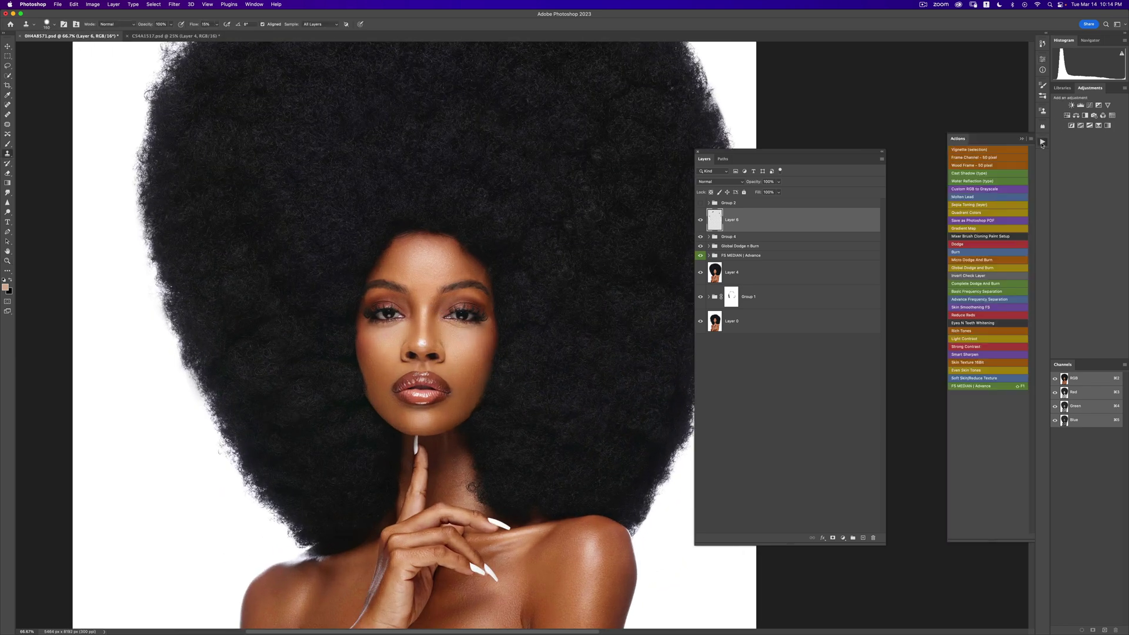
click(971, 323)
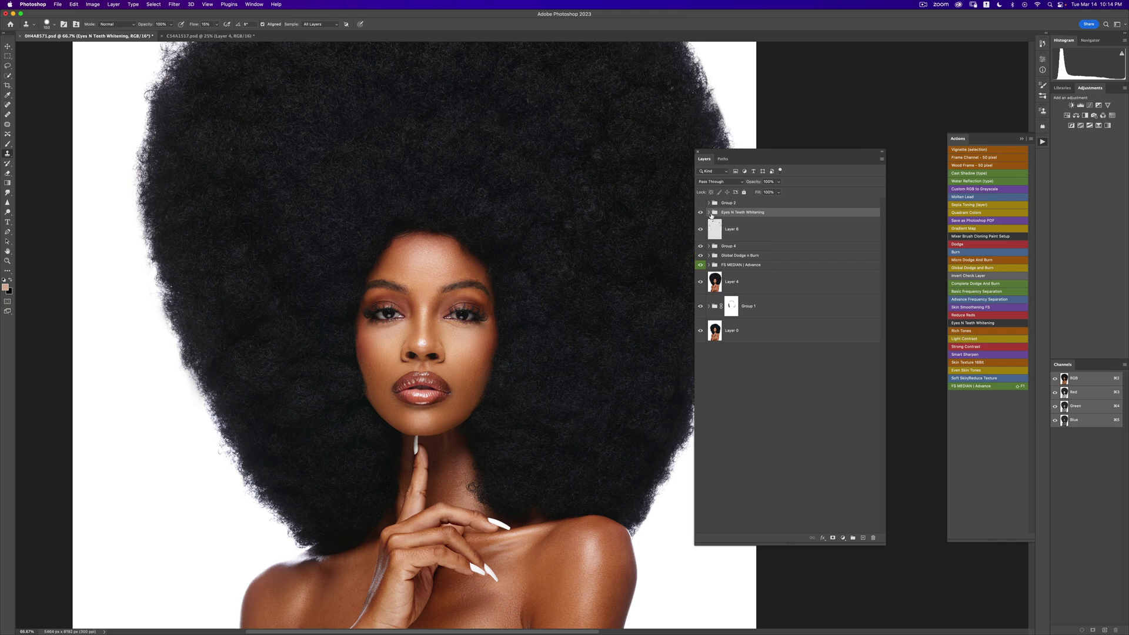
click(709, 213)
click(745, 281)
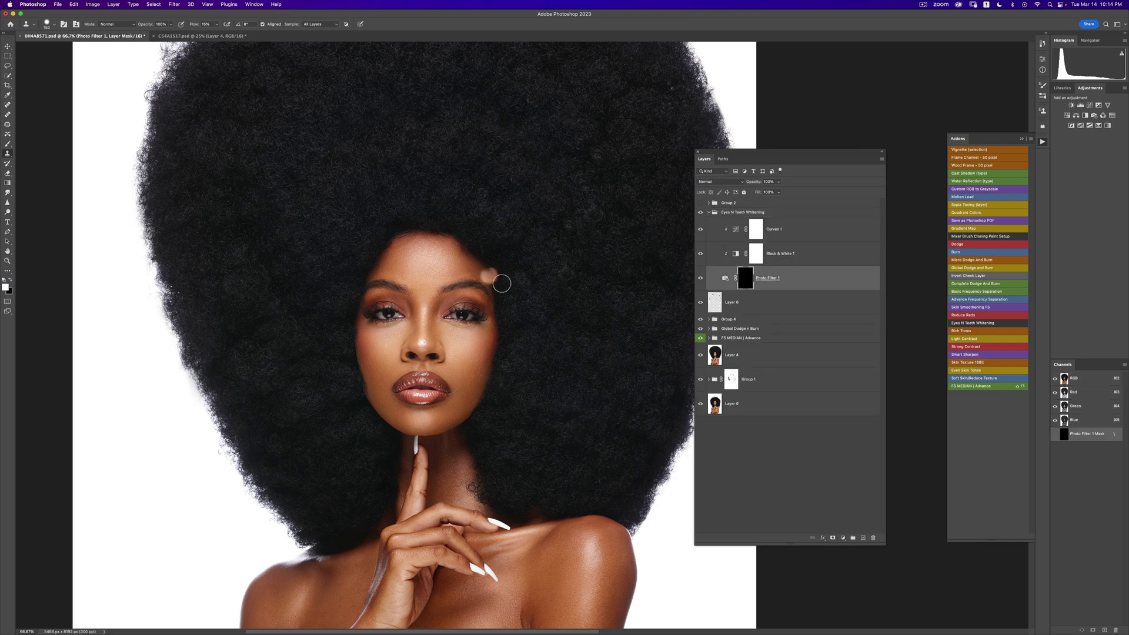
Paint white over the whites of both eyes on the Photo Filter 1 mask with a small brush.
scroll(461, 312, up, 2)
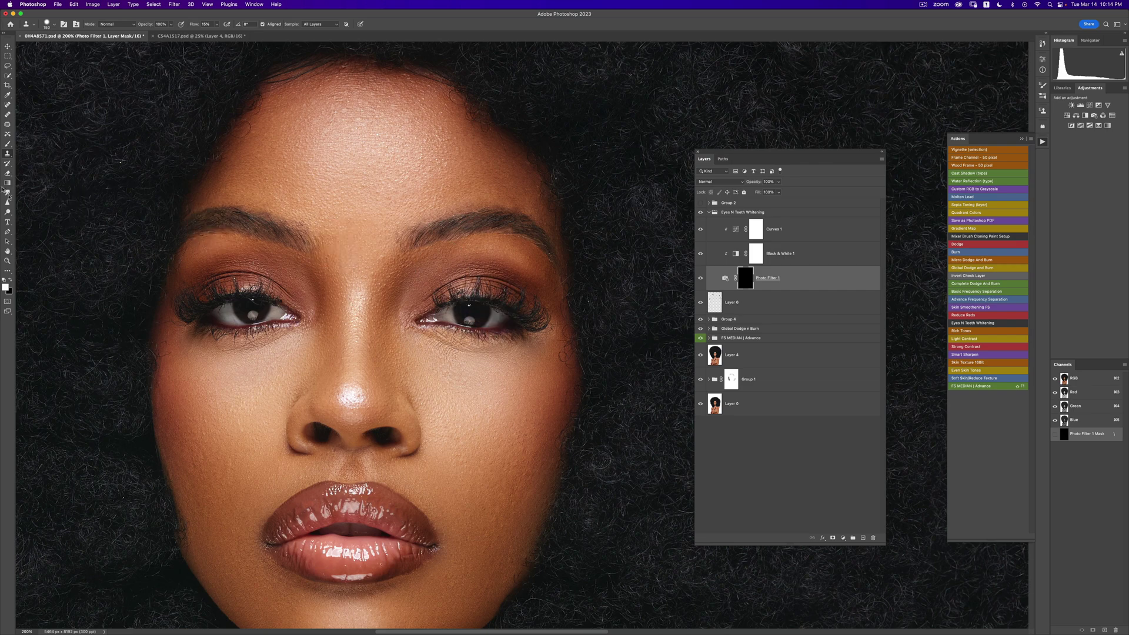
click(7, 144)
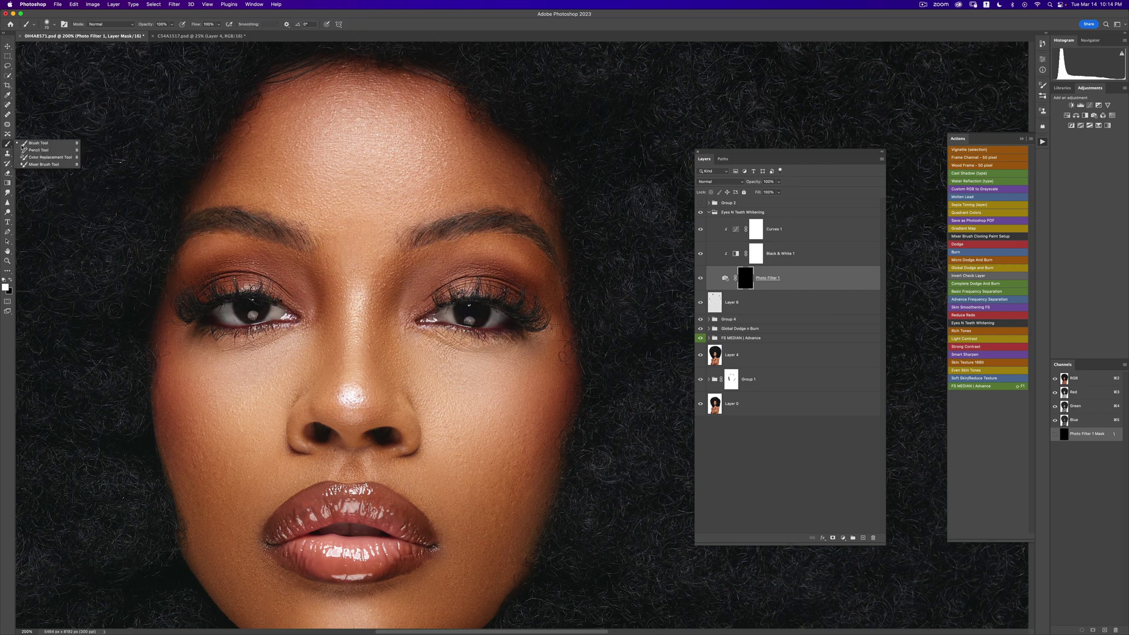
key(bracketleft)
key(bracketleft)
key(bracketleft)
key(bracketleft)
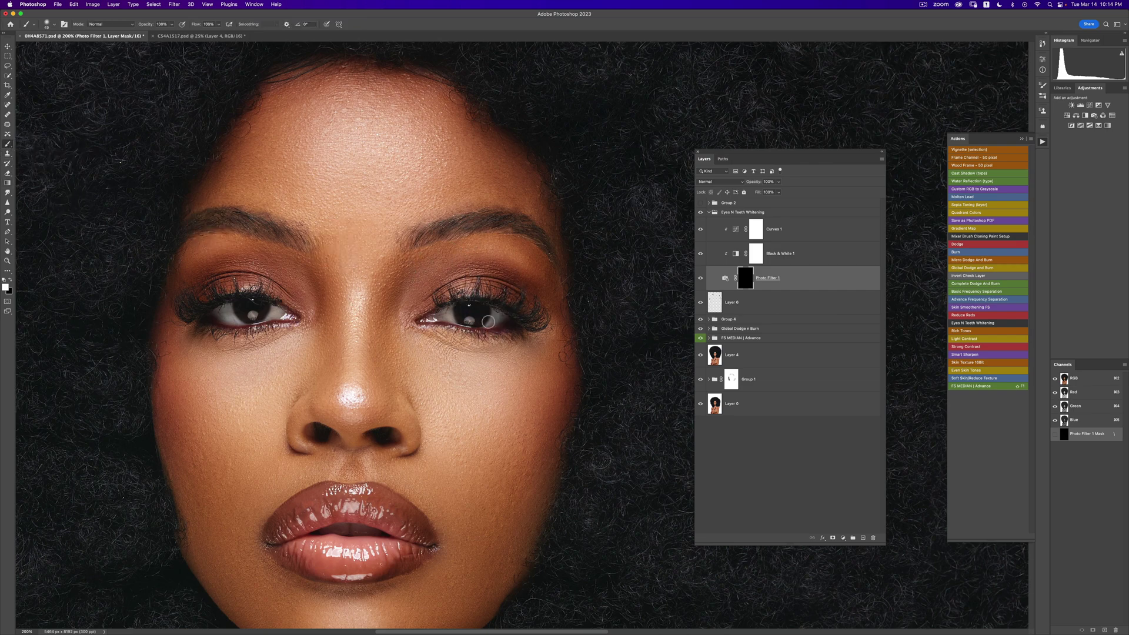
drag(497, 322, 493, 320)
drag(235, 318, 227, 318)
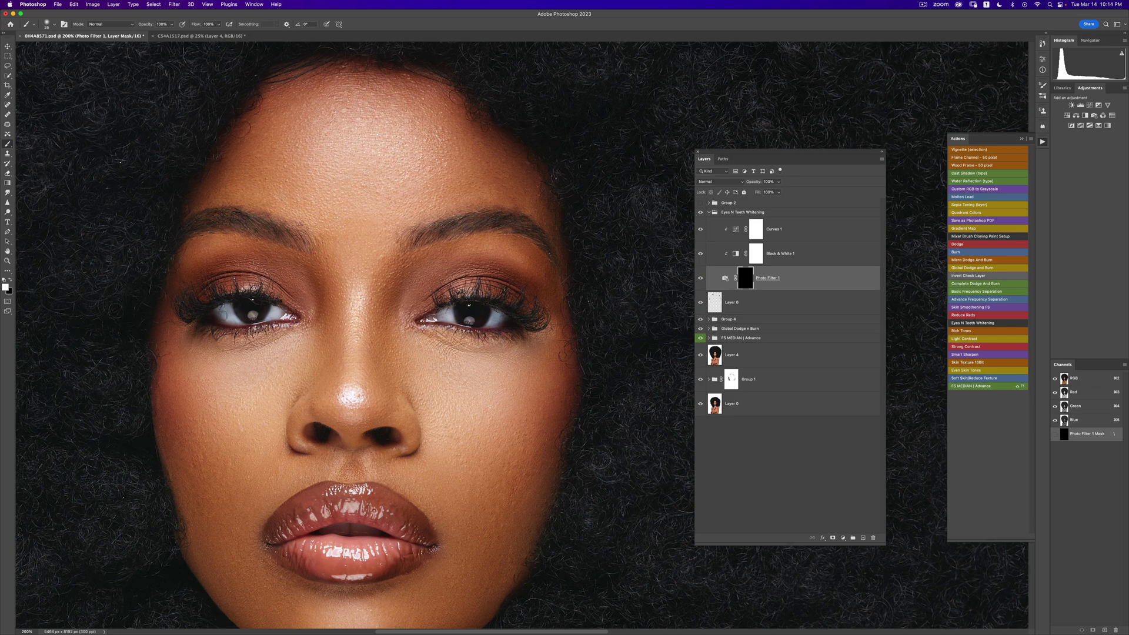
Lower the opacity of the Photo Filter 1 layer to soften the eye whitening, then collapse the Eyes N Teeth Whitening group.
key(z)
alt+click(466, 369)
alt+click(466, 369)
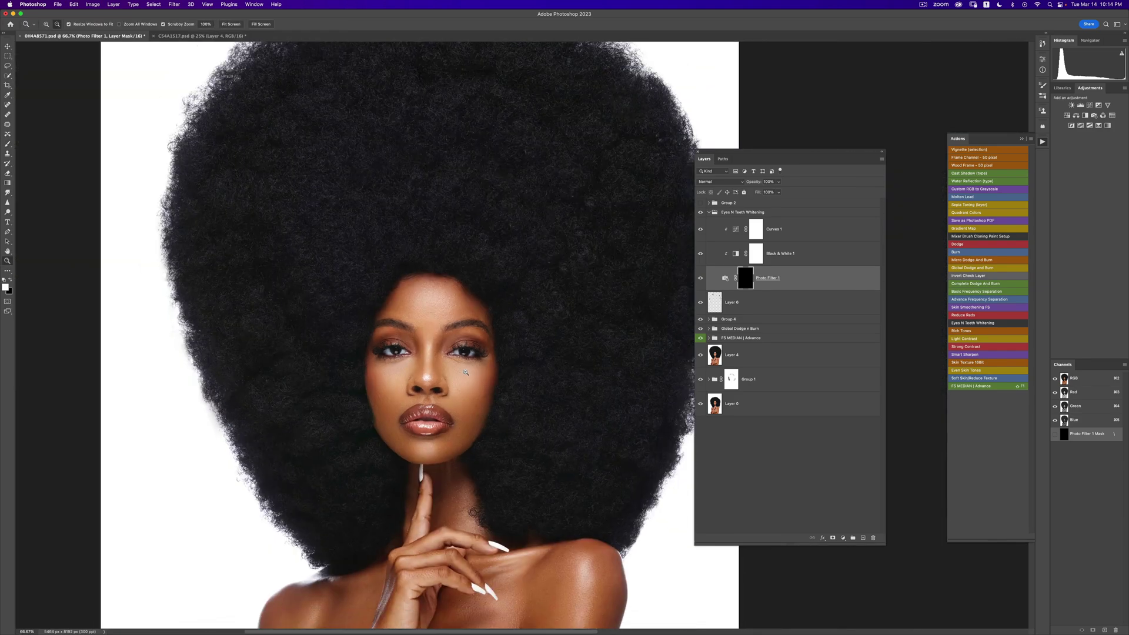
alt+click(466, 369)
alt+click(467, 369)
alt+click(494, 396)
click(494, 396)
key(b)
click(779, 182)
drag(779, 191, 756, 197)
click(709, 213)
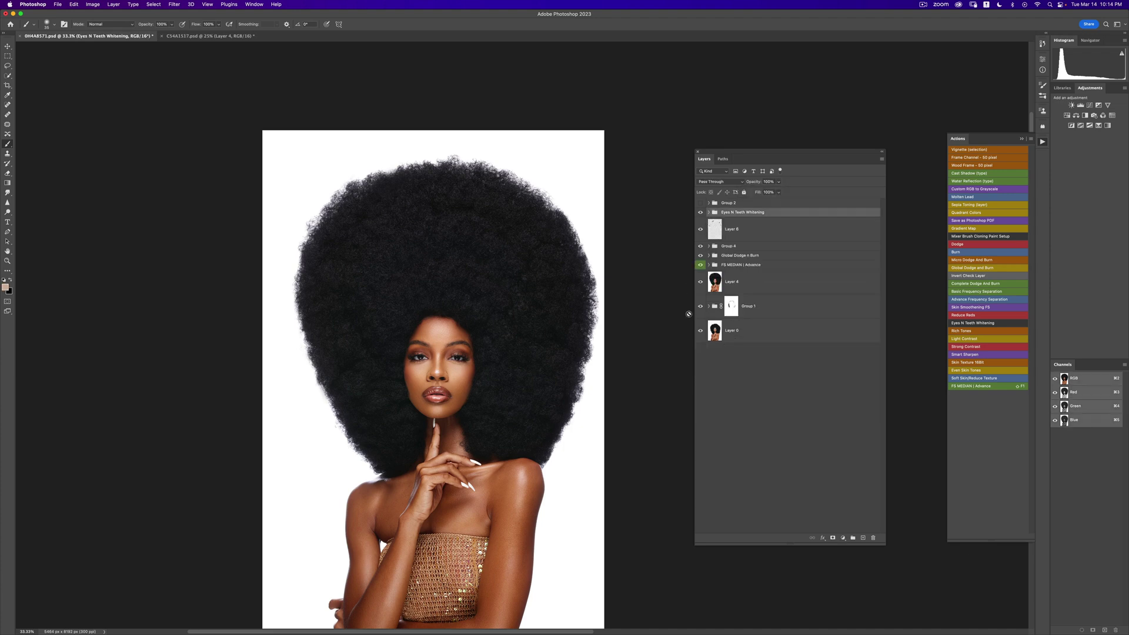
Compare the retouched portrait with the original Layer 0 by hiding and showing all other layers.
key(z)
alt+click(486, 374)
scroll(494, 376, down, 2)
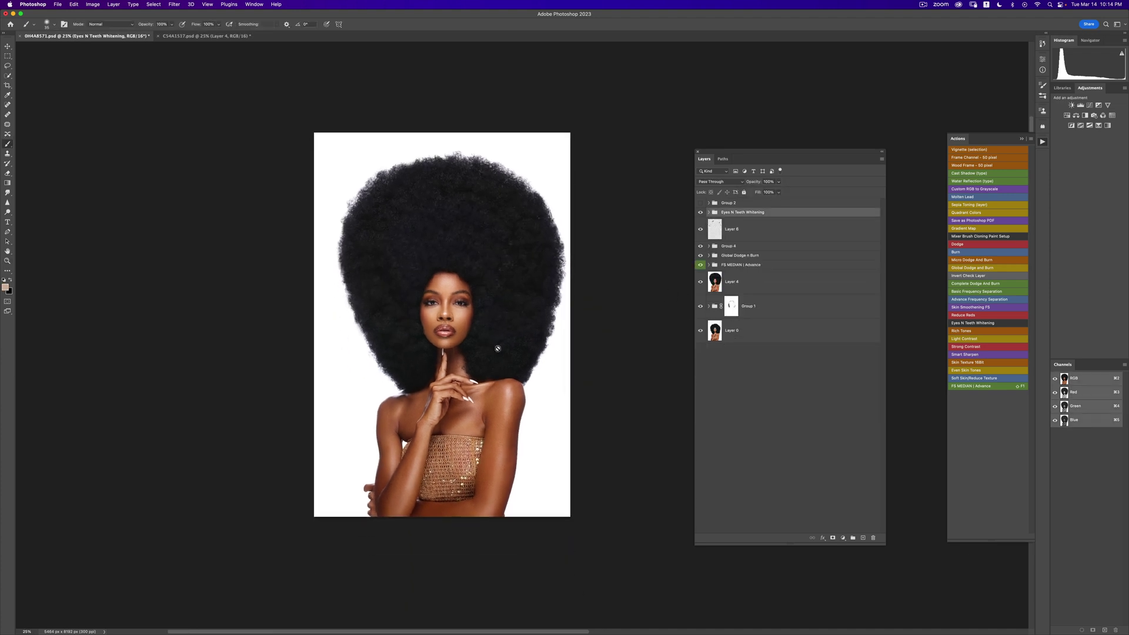
click(492, 335)
key(b)
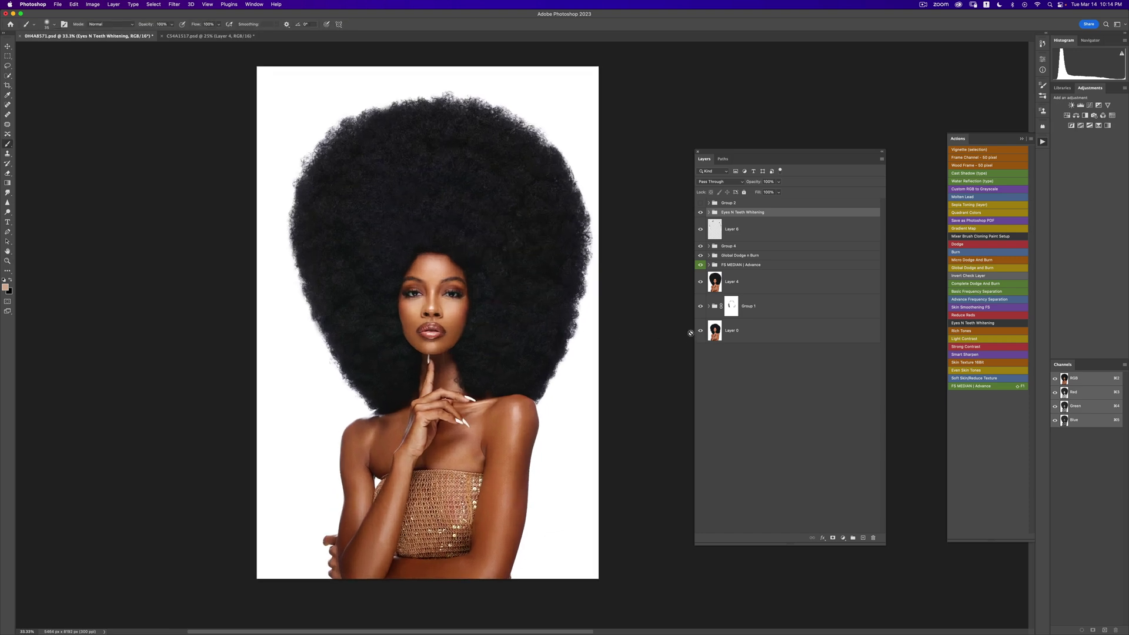
alt+click(700, 332)
alt+click(701, 332)
alt+click(700, 332)
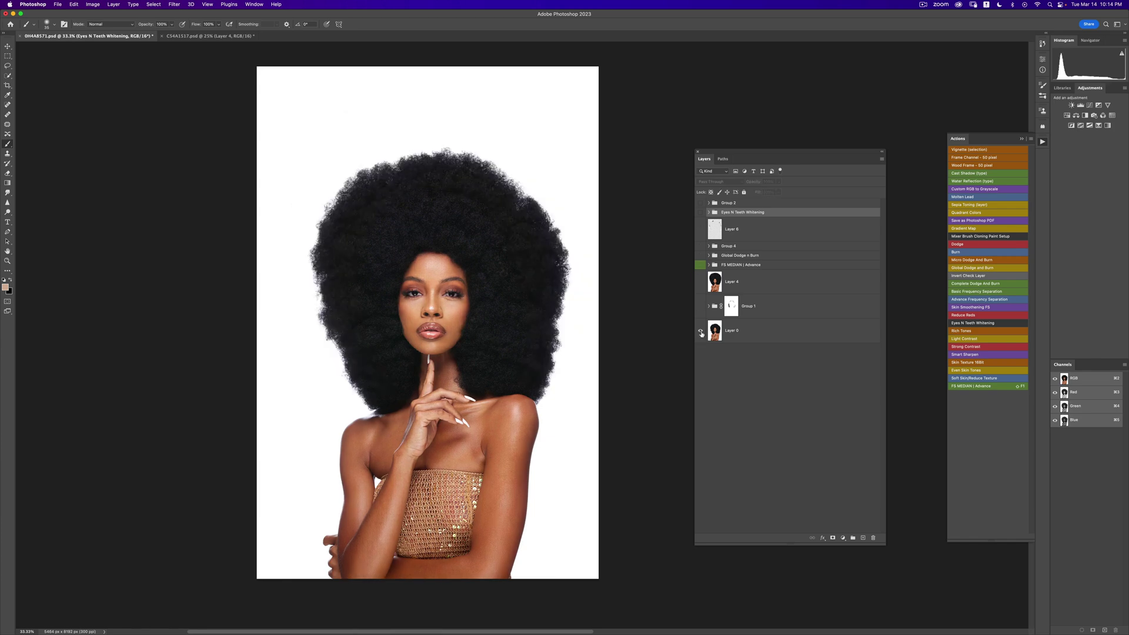
alt+click(700, 332)
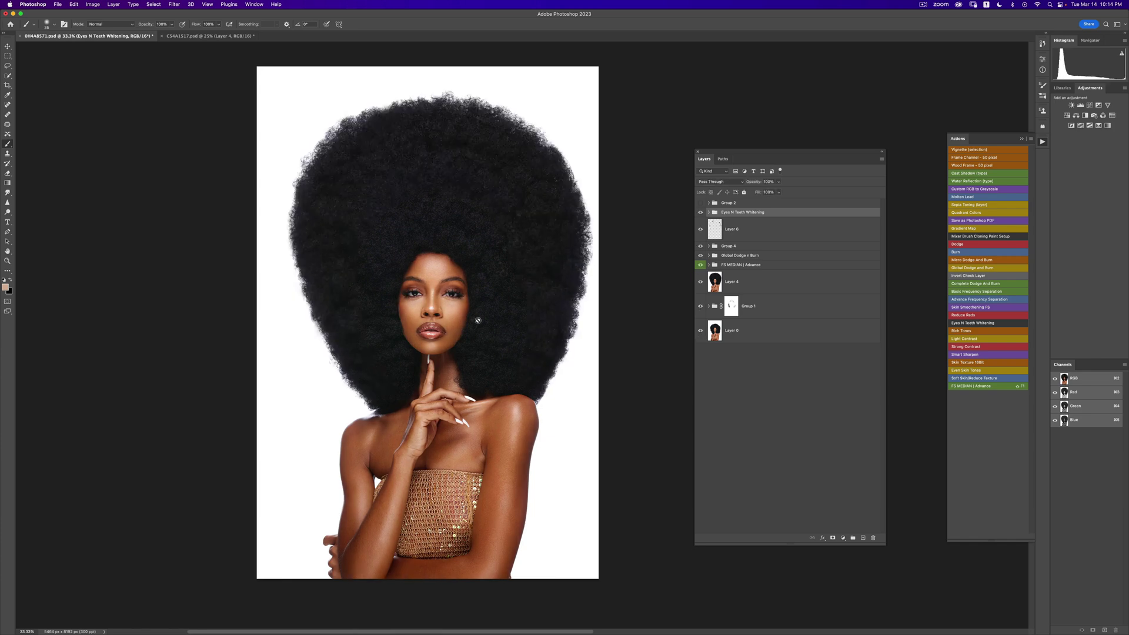
Reduce Group 4's opacity to about 70%, compare it on and off, and save the document.
click(729, 248)
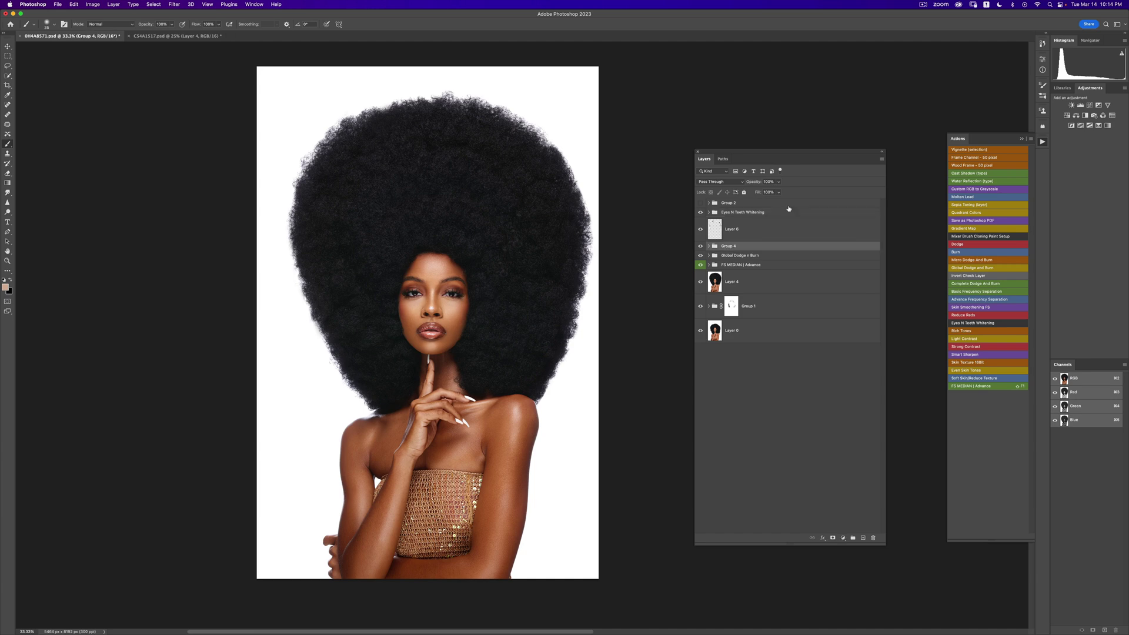
click(779, 182)
drag(780, 192, 768, 196)
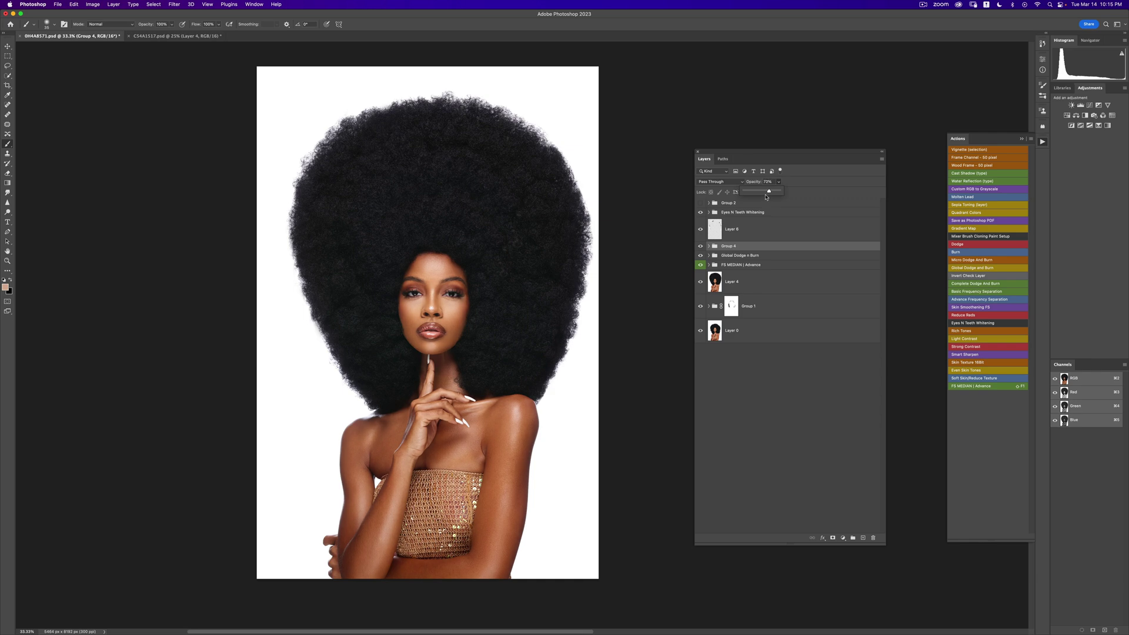
click(701, 246)
click(701, 245)
key(super+s)
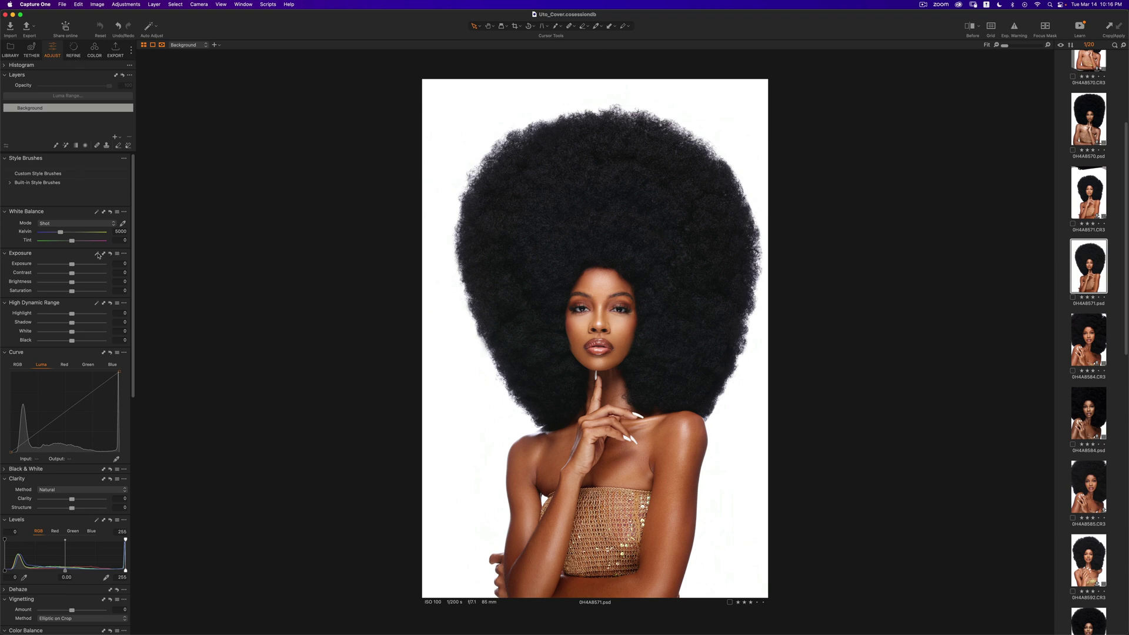
Switch to Capture One, darken the midtones slightly in the 3-Way Color Balance, and compare before and after.
drag(136, 385, 151, 547)
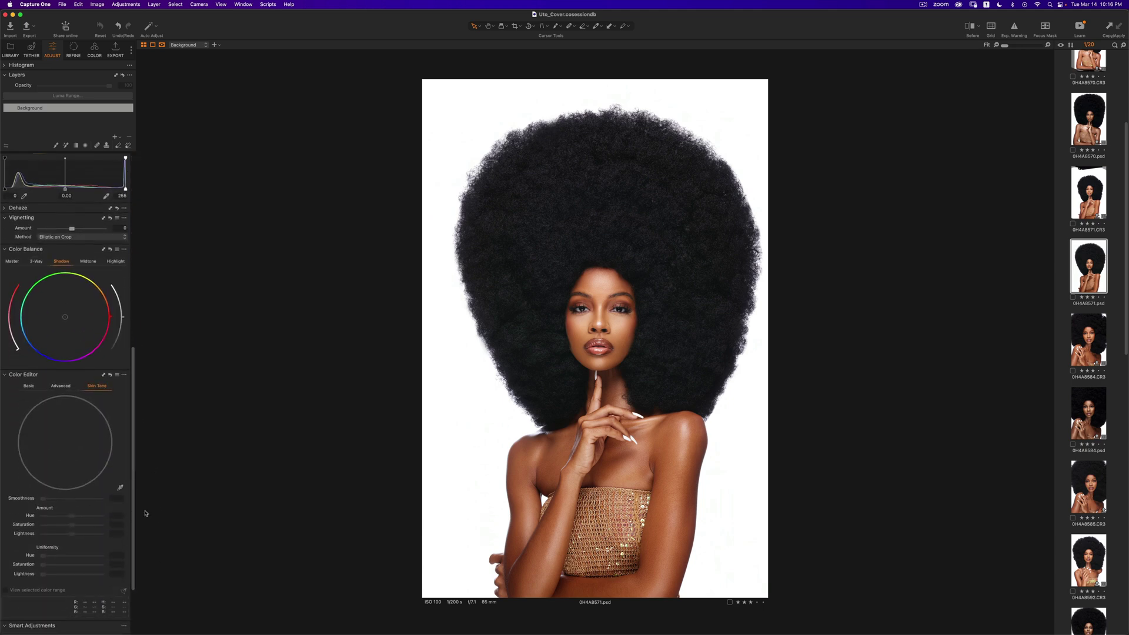
click(35, 262)
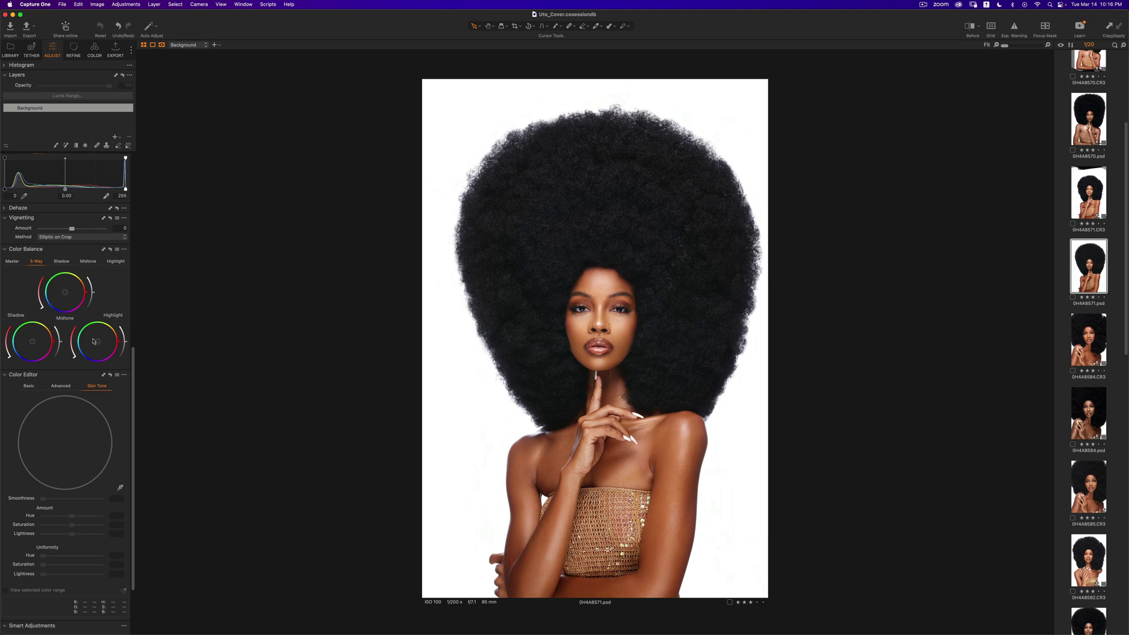
click(93, 294)
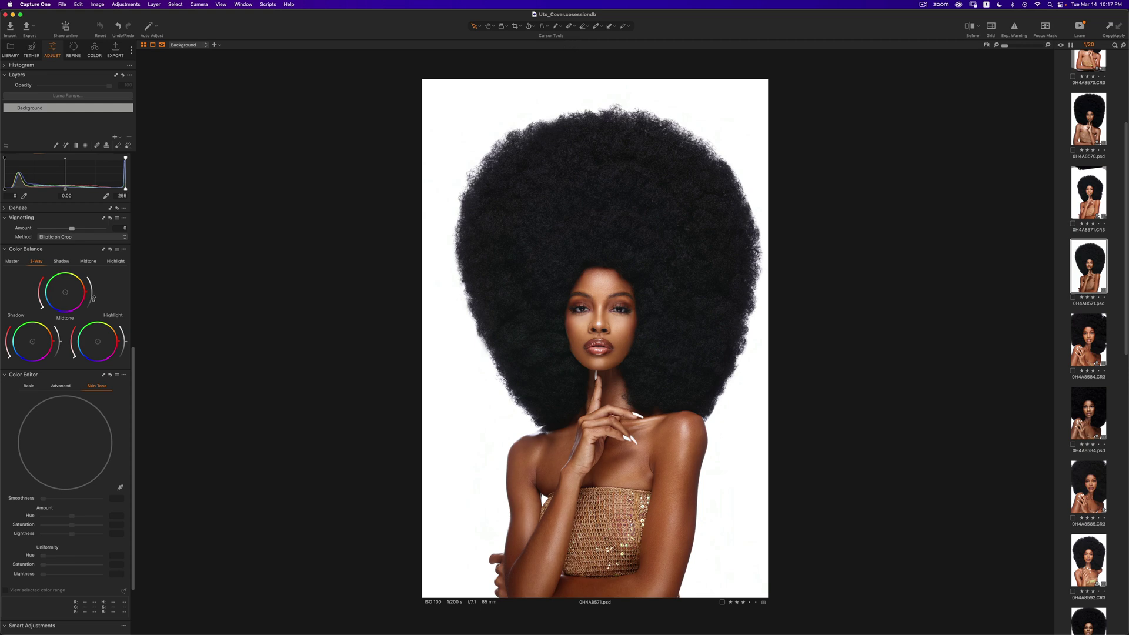
click(972, 29)
click(971, 29)
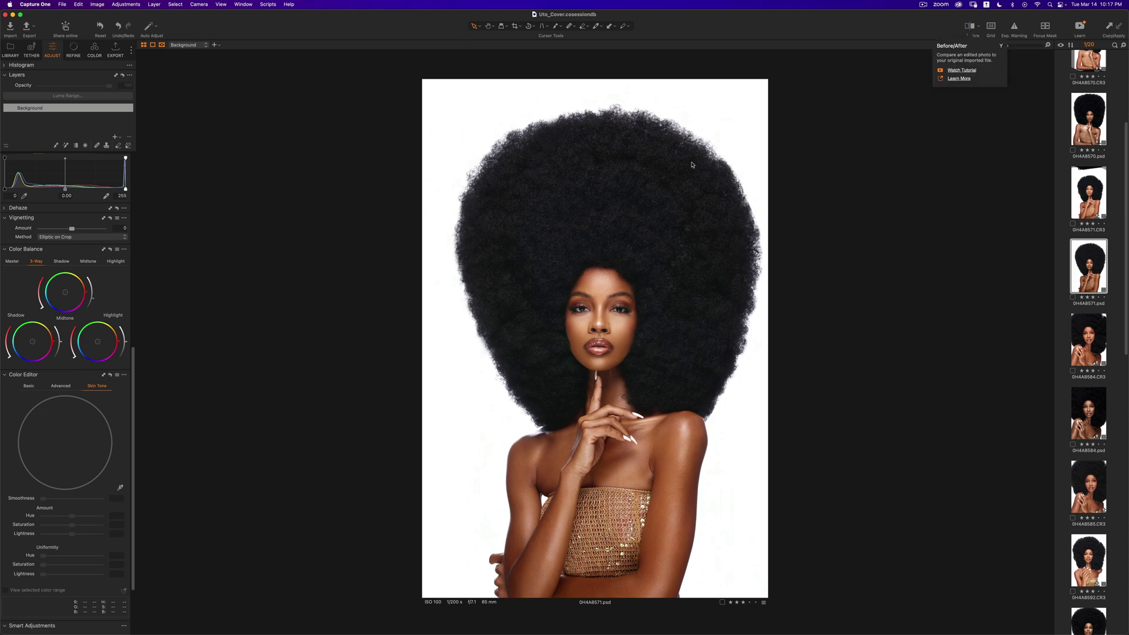
Add film grain to the portrait with the Tabular Grain type and an impact of 27.
click(73, 52)
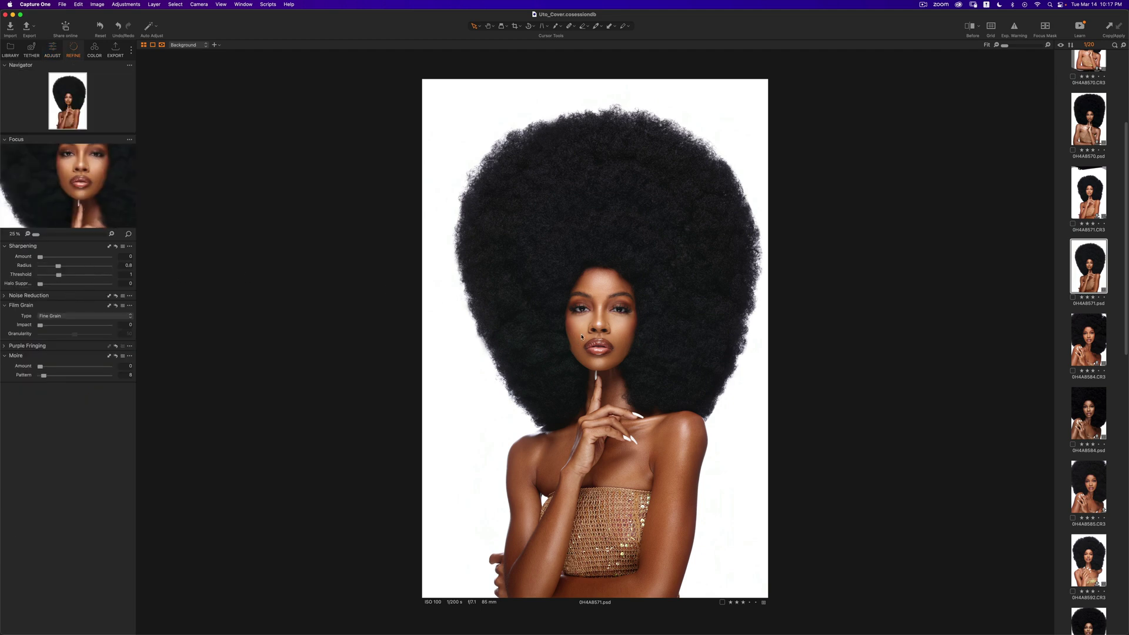
key(super+plus)
key(super+plus)
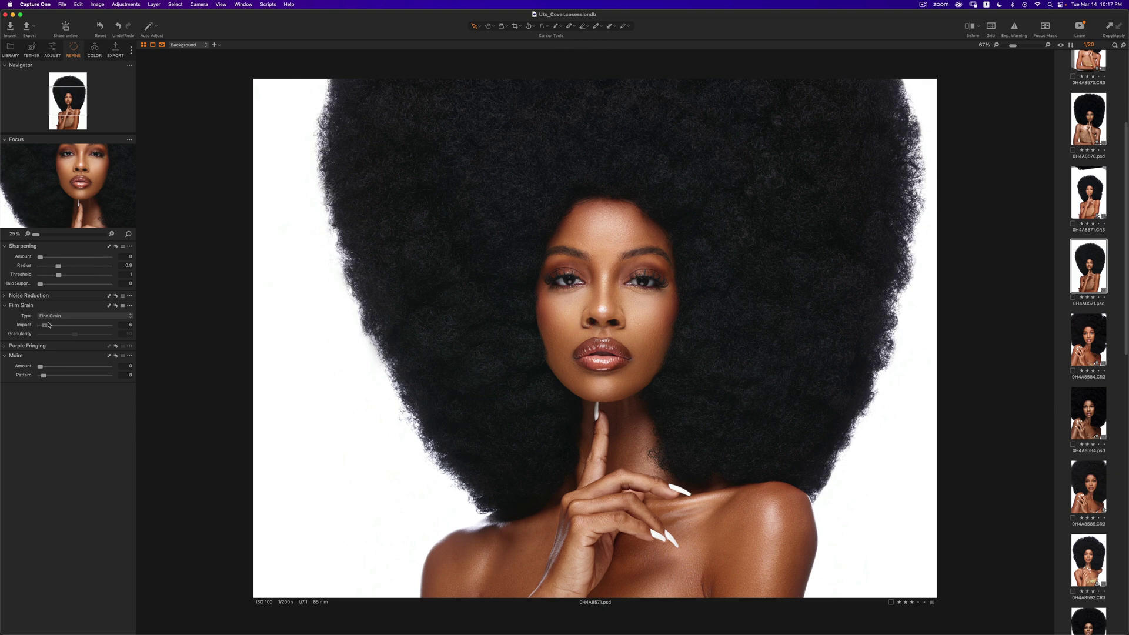
click(69, 317)
click(74, 349)
drag(62, 327, 59, 326)
Set the sharpening amount to 87 and show the retouched portrait side by side with the original 0H4A8571.CR3.
drag(42, 258, 46, 258)
key(super+0)
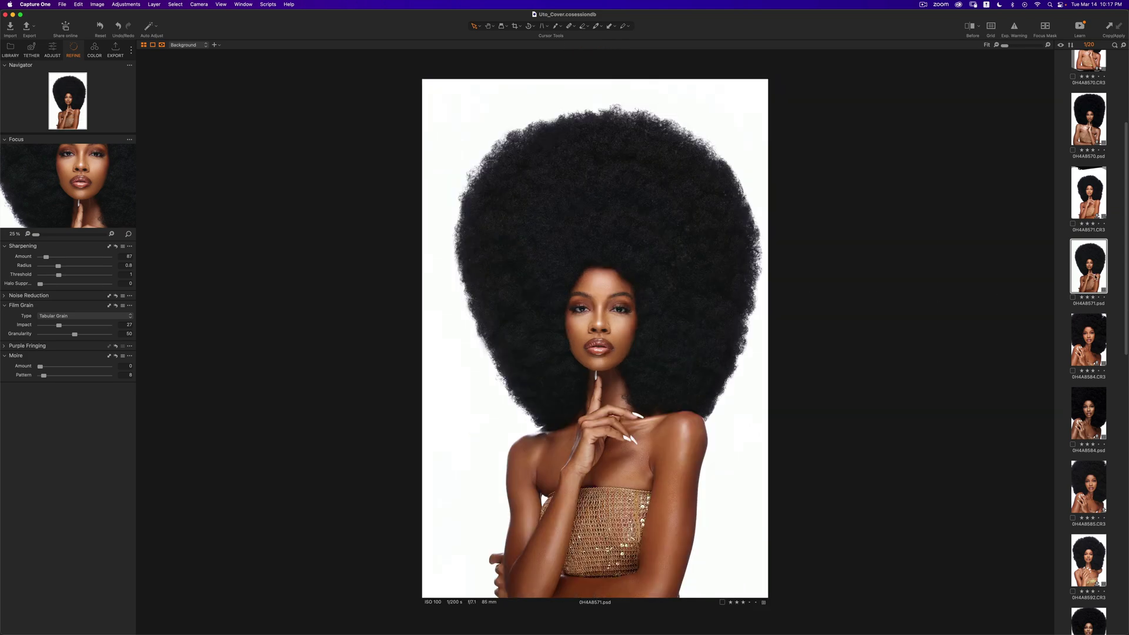
super+click(1088, 203)
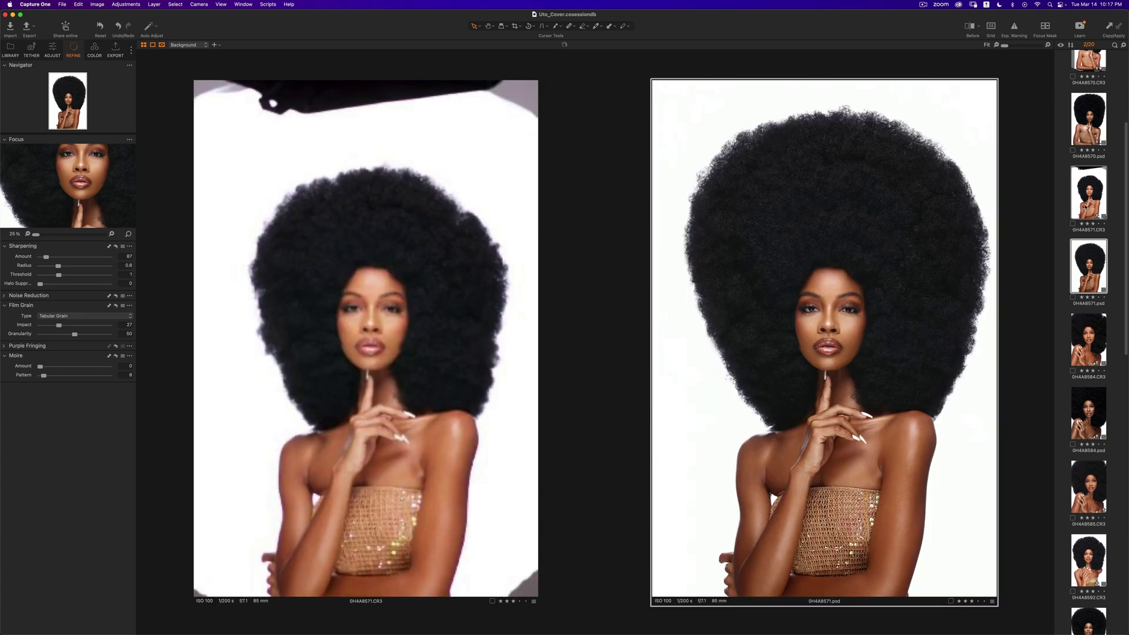